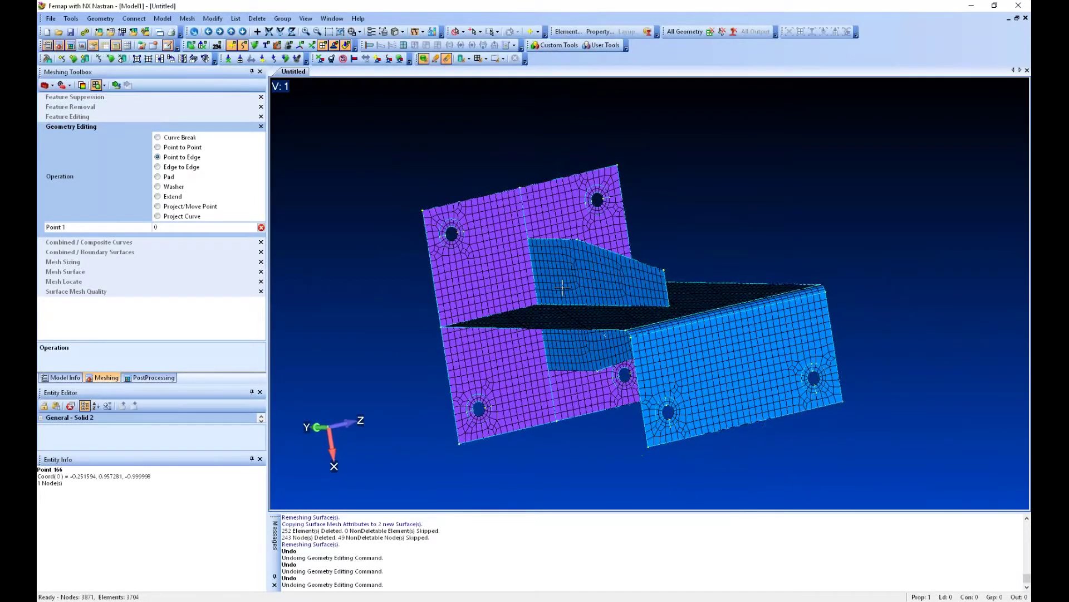
Step: Start a new element from Model > Element and bring up the Element / Property Type list
left_click(163, 19)
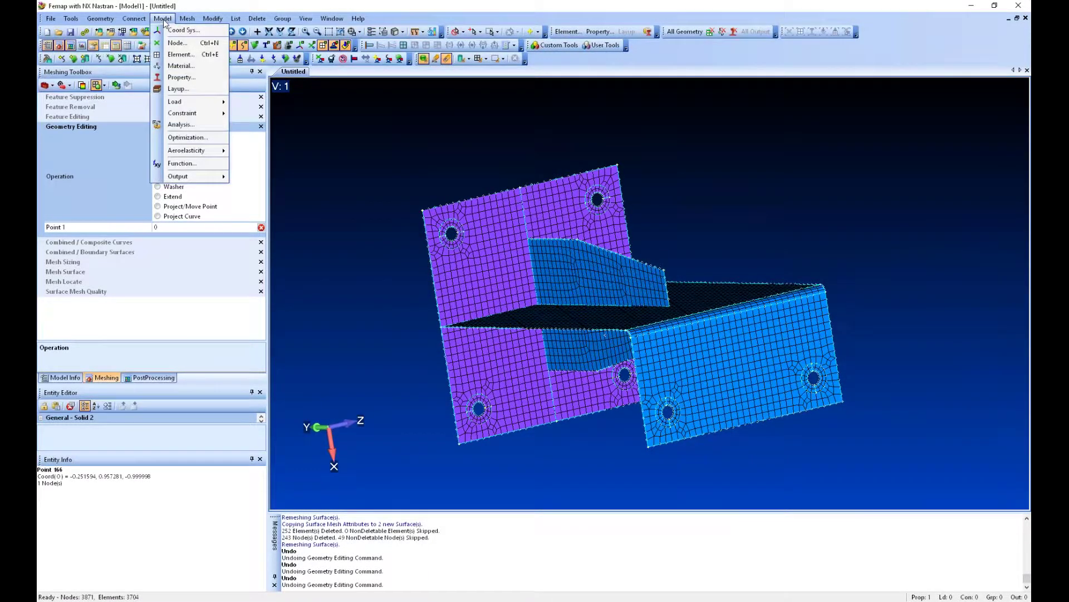
left_click(180, 60)
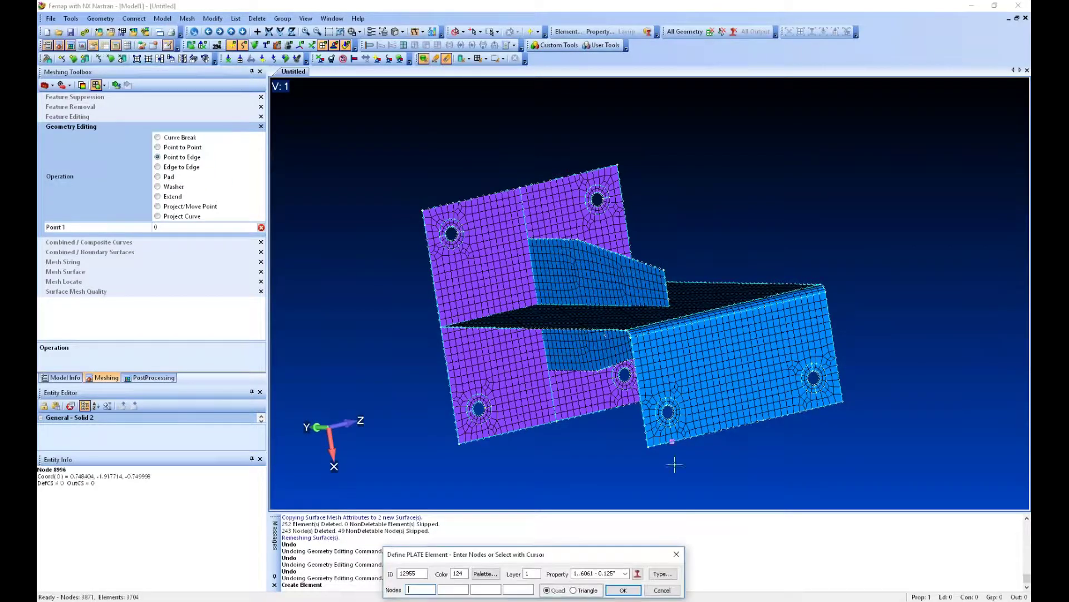
left_click_drag(570, 548, 611, 344)
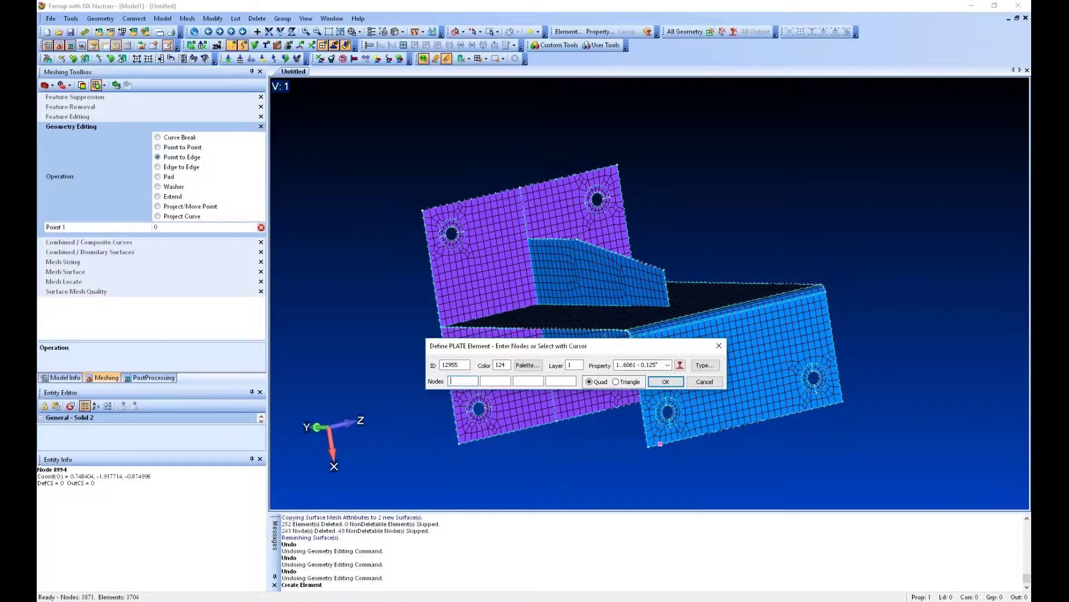
left_click(715, 369)
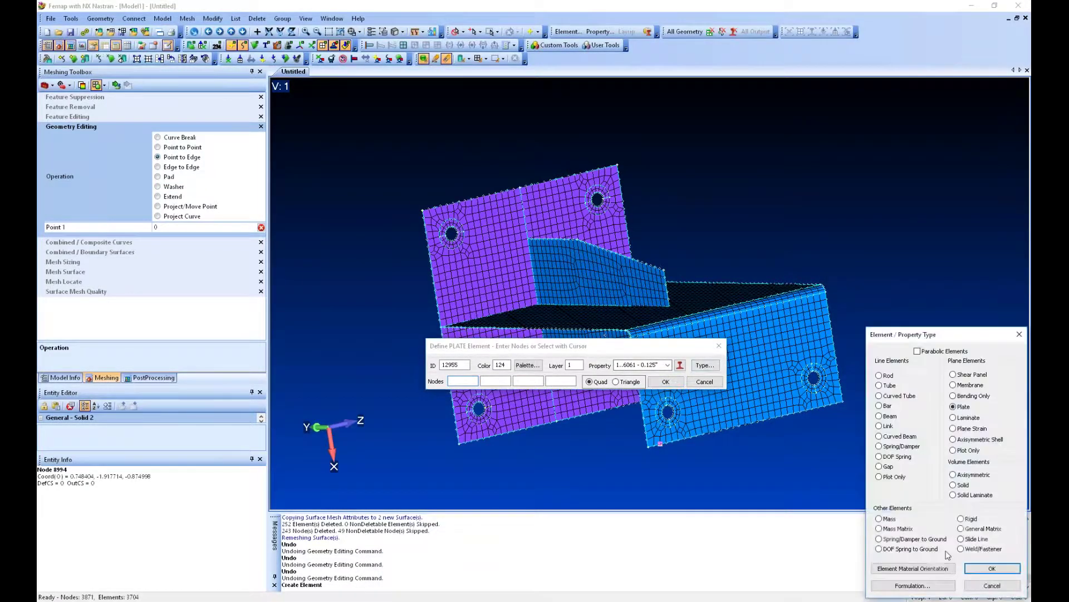
Step: Switch to Rigid elements and create RBE2 spider 12955 from curves 246 and 278 with a new centre node
left_click(961, 519)
left_click(992, 568)
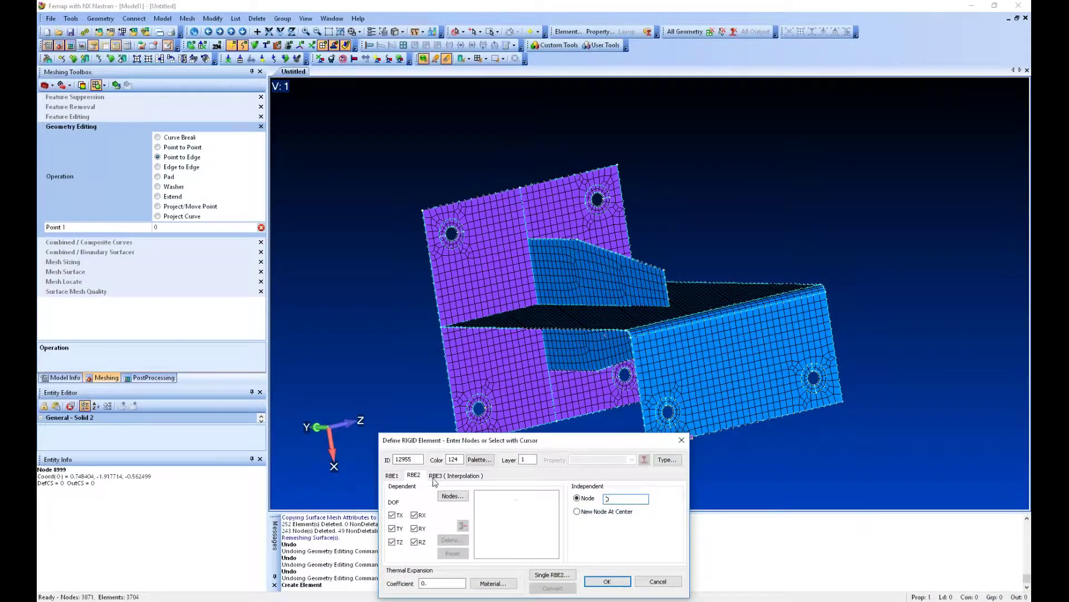
left_click(596, 513)
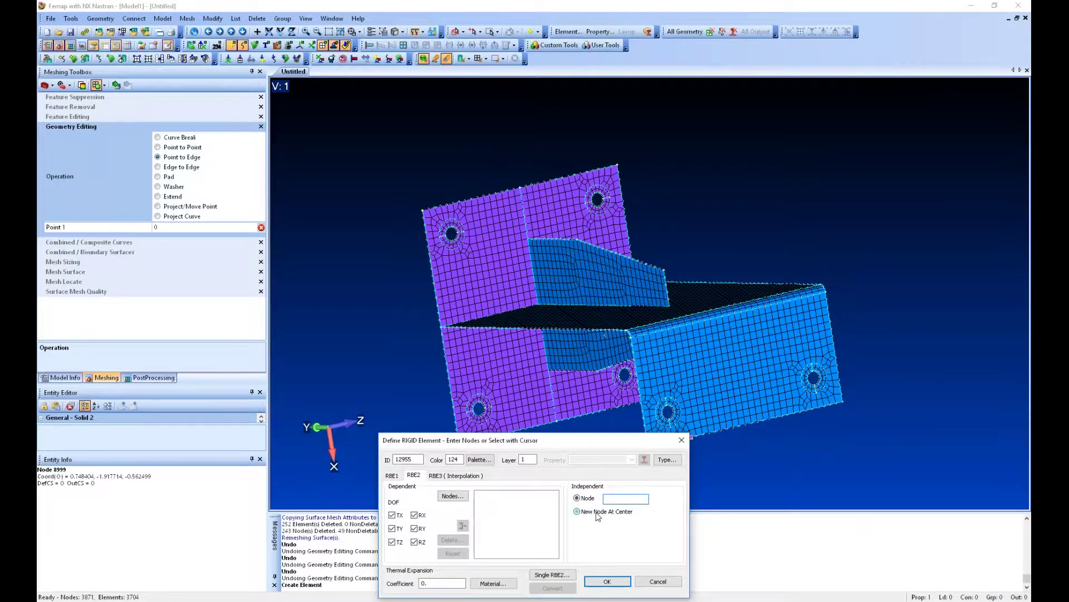
left_click(456, 496)
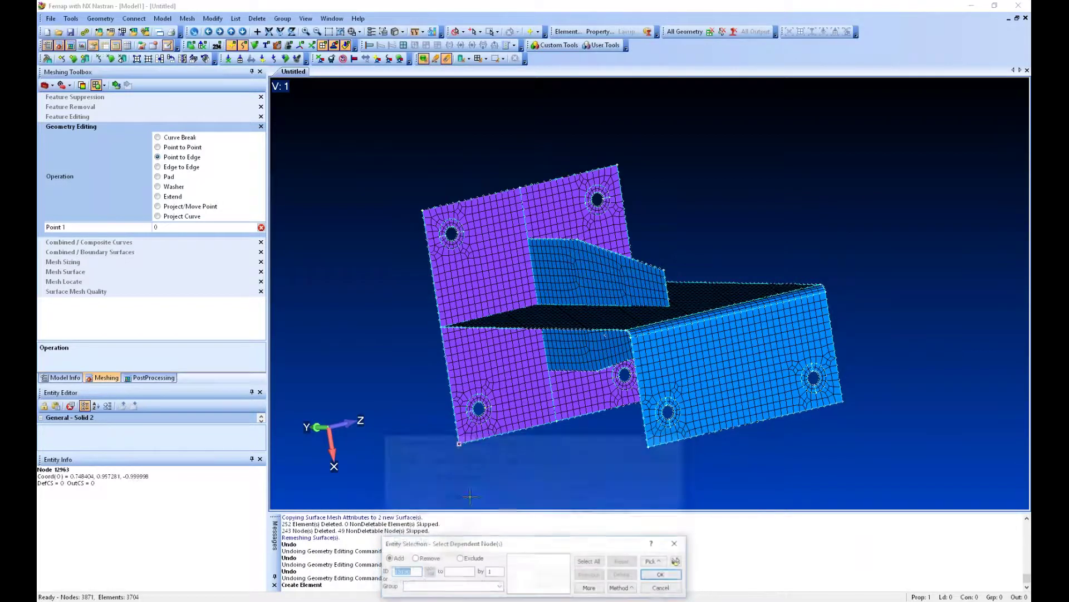
left_click(632, 588)
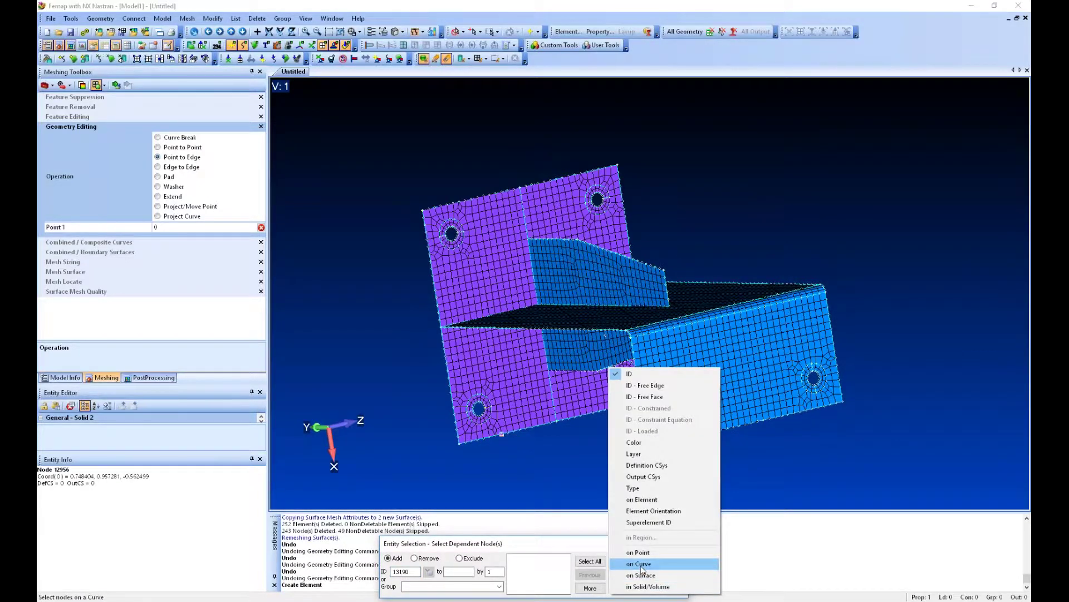
left_click(638, 563)
left_click(450, 234)
left_click(451, 234)
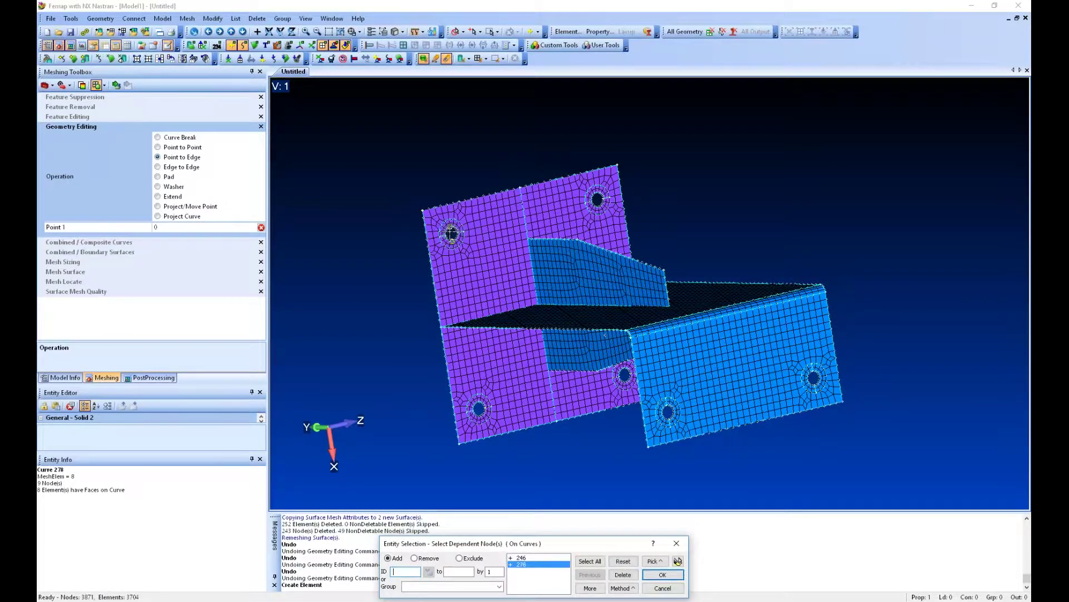
left_click(662, 574)
left_click(607, 581)
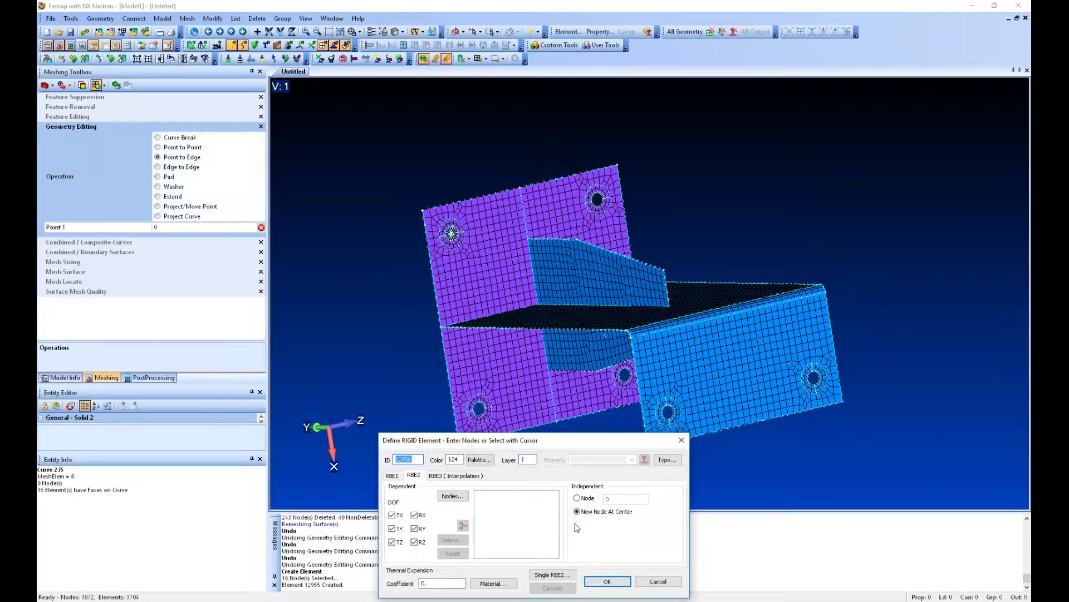
Step: Create rigid spider 12956 from the hole-edge nodes on curves 248 and 283
left_click(452, 495)
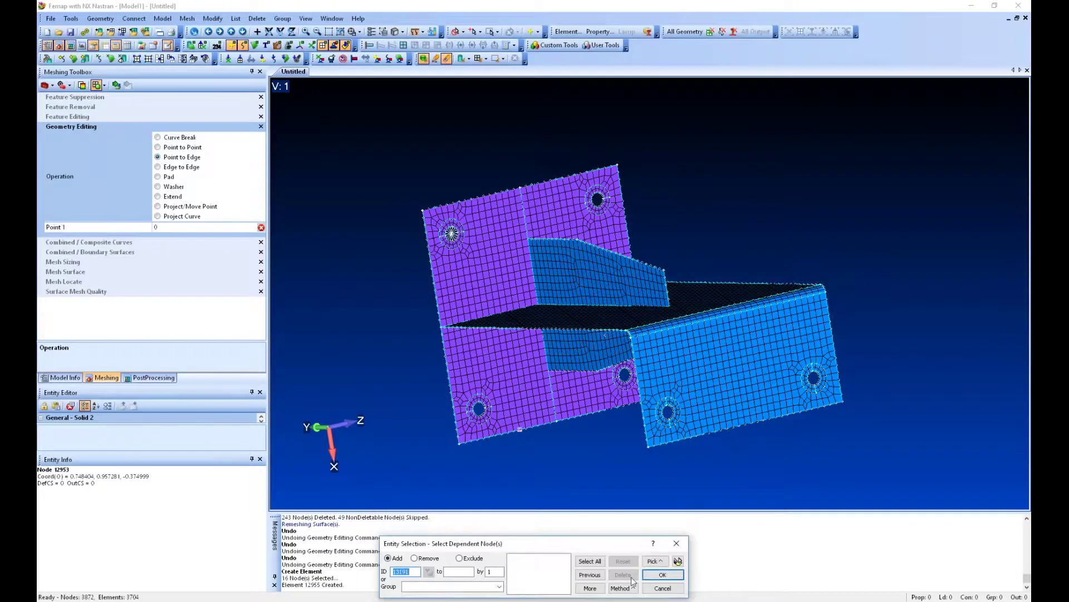
left_click(630, 593)
left_click(635, 564)
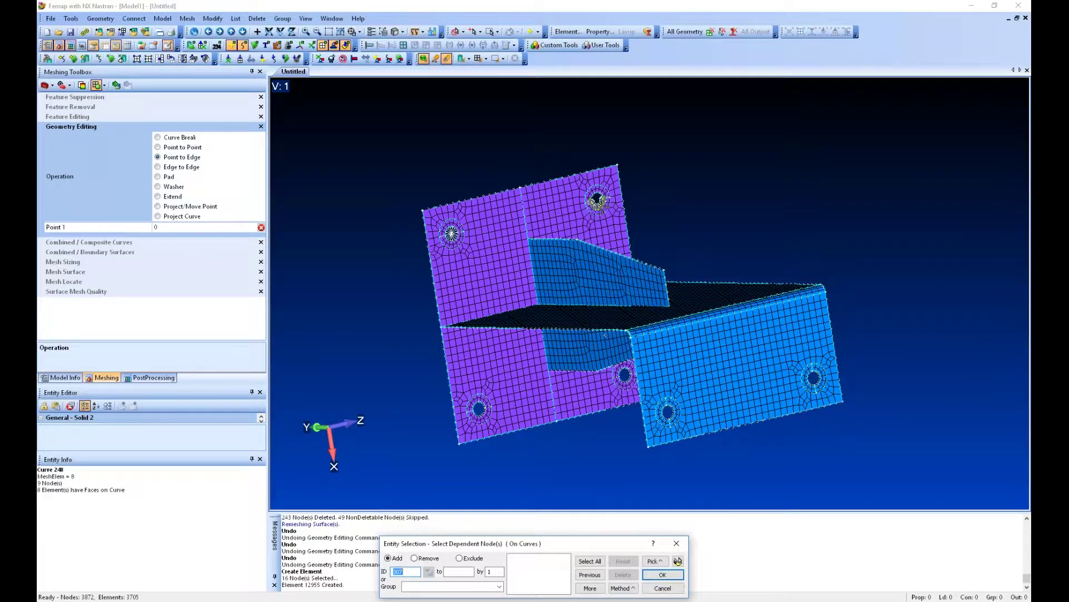
left_click(616, 257)
key("Return")
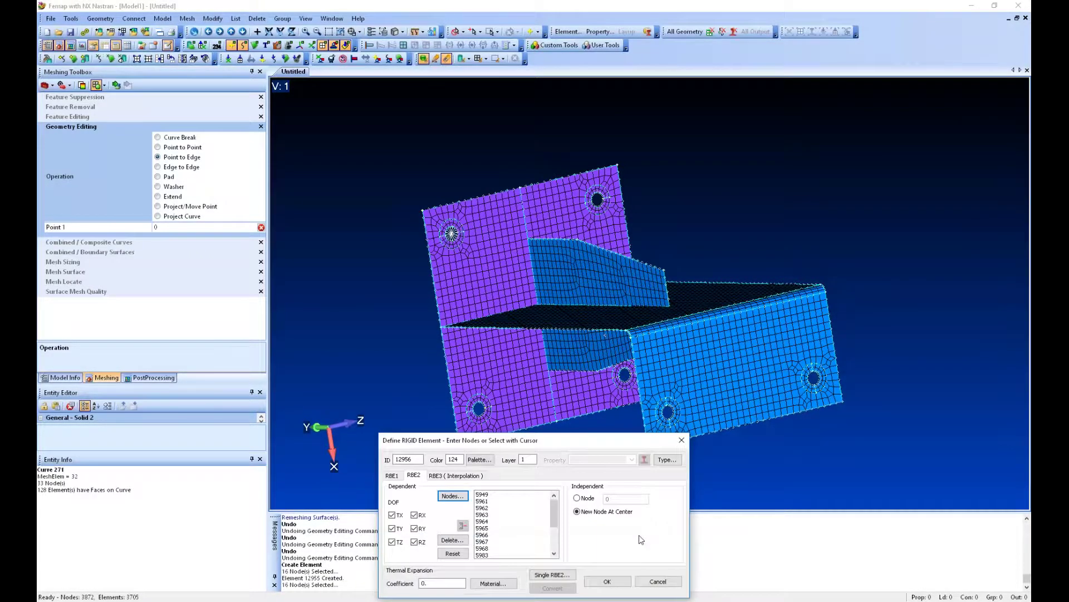
left_click(607, 581)
Step: Create rigid spider 12957 from the hole-edge nodes on curves 250 and 307
left_click(453, 495)
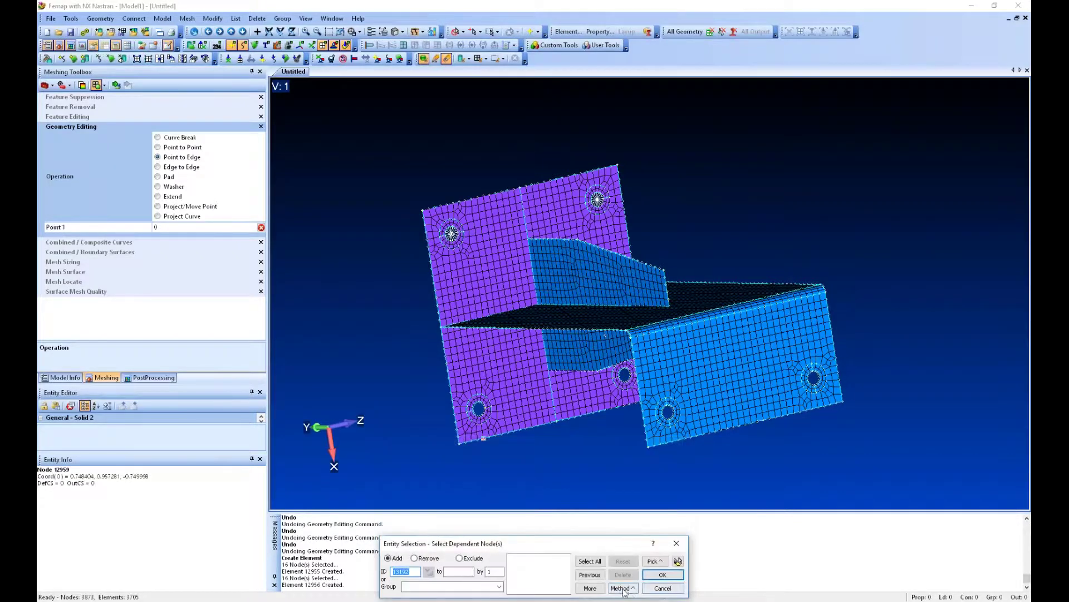
left_click(624, 588)
left_click(639, 575)
left_click(479, 409)
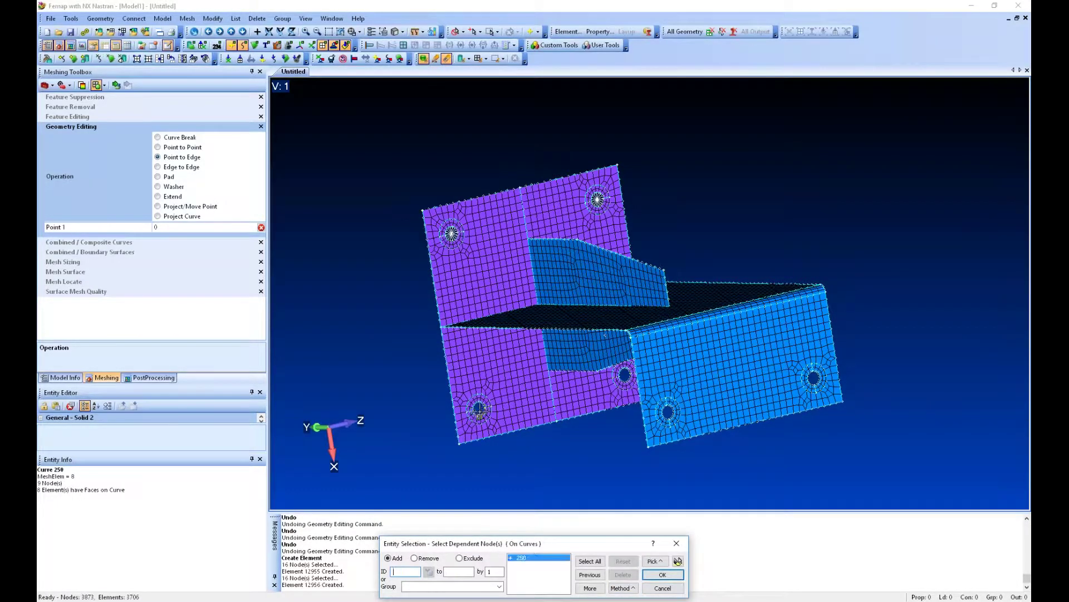
left_click(507, 433)
left_click(662, 574)
left_click(605, 580)
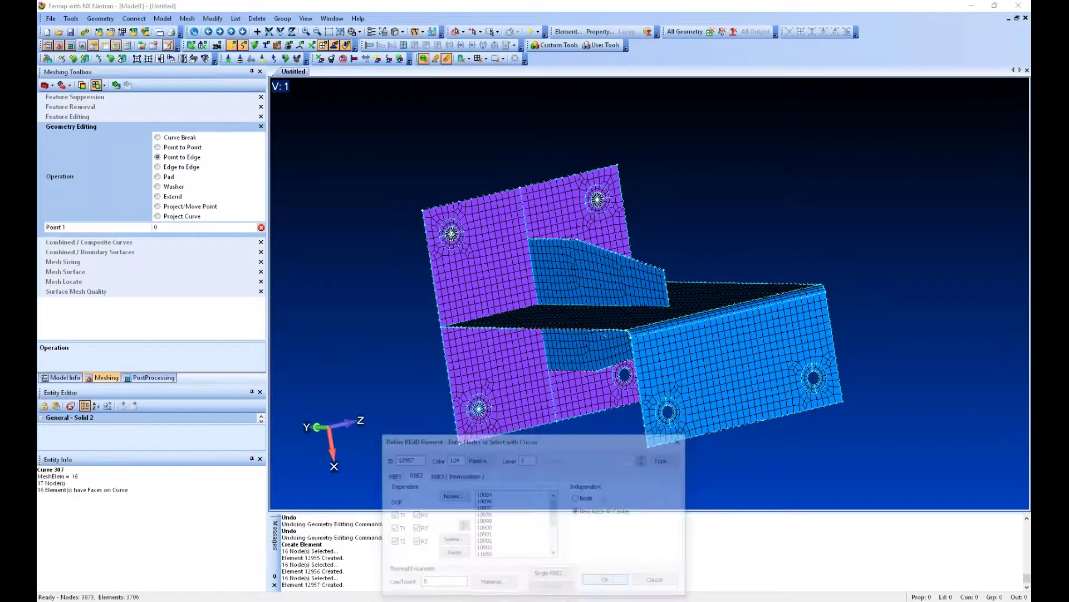
Step: Create the last rigid spider, 12958, from curves 252 and 303
left_click(453, 495)
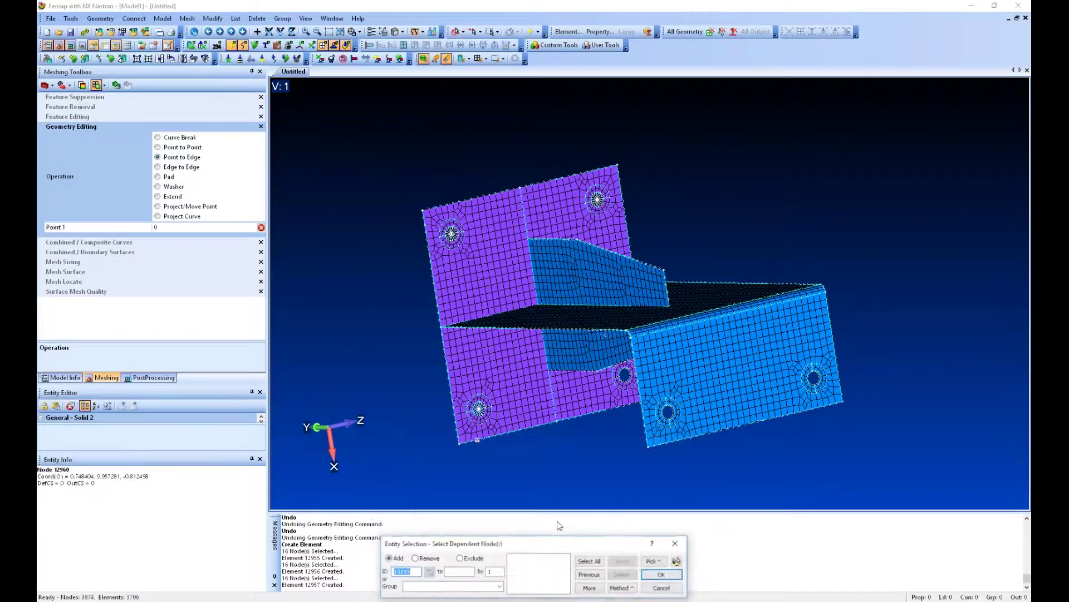
left_click(623, 588)
left_click(640, 563)
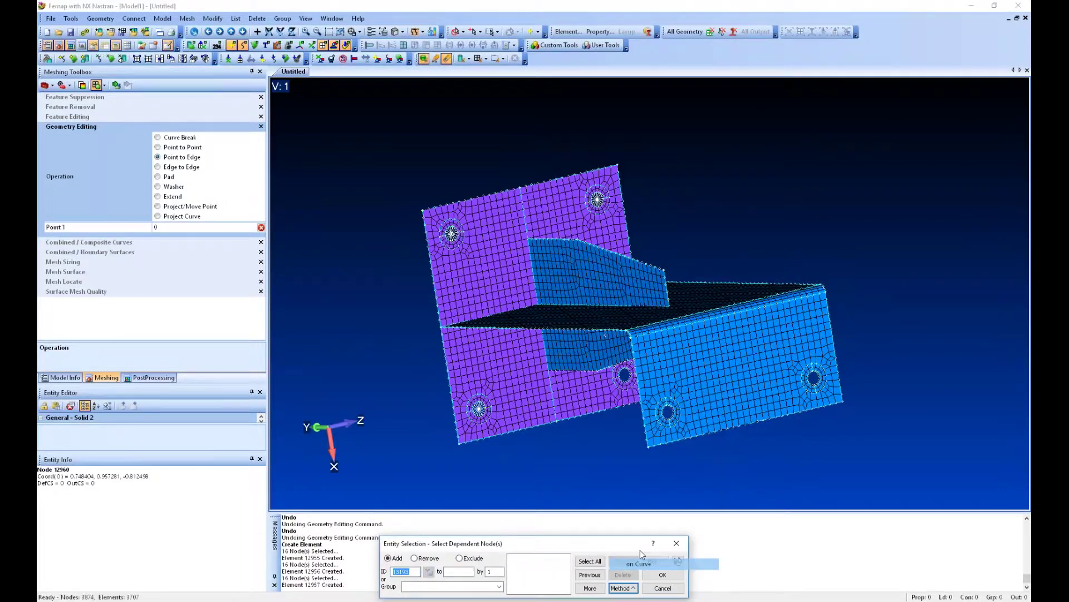
left_click(626, 373)
left_click(626, 373)
middle_click(626, 373)
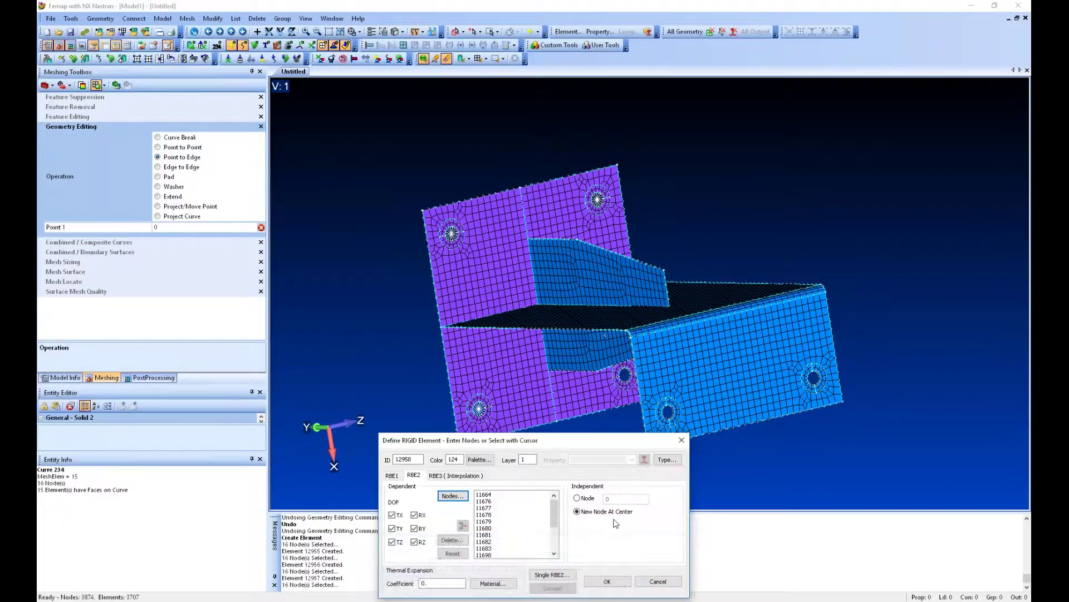
left_click(607, 581)
left_click(657, 581)
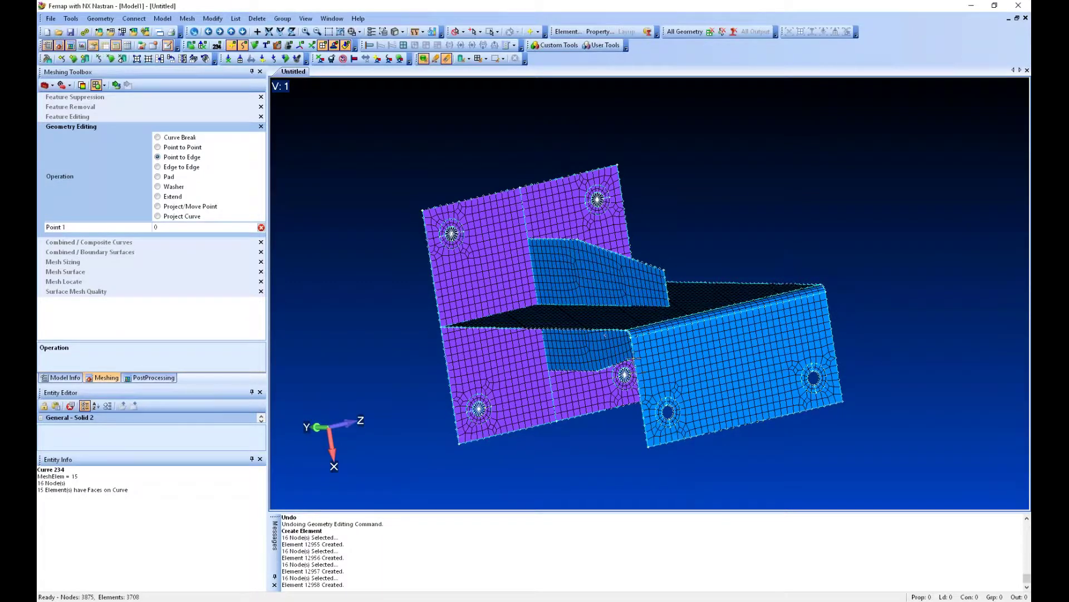
middle_click_drag(633, 356, 581, 329)
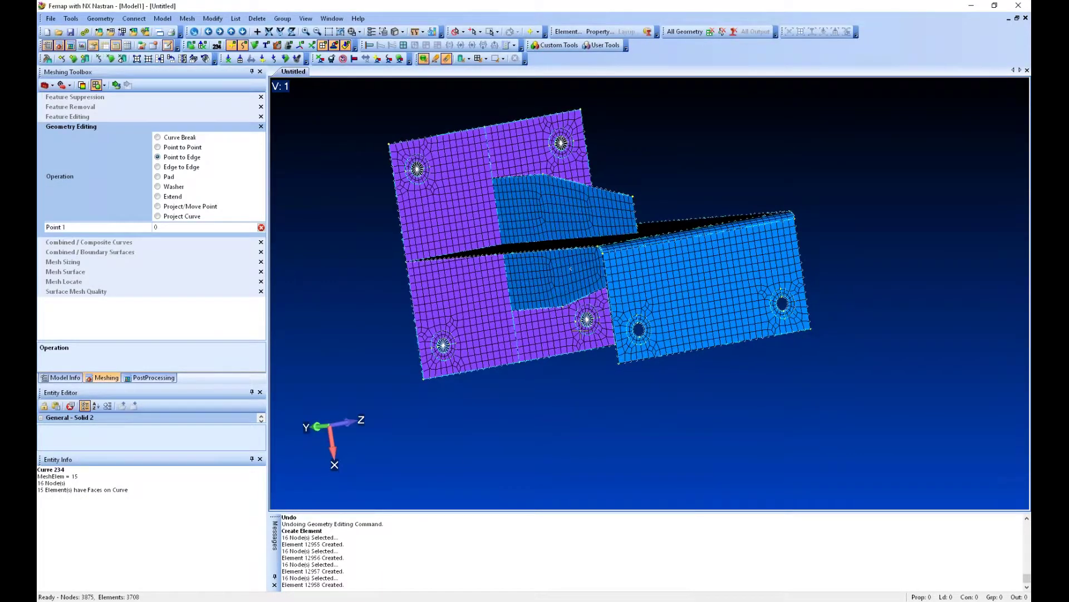
Step: Start a Spring/Damper to Ground element on node 13191 and check its empty property list
left_click(162, 19)
left_click(181, 54)
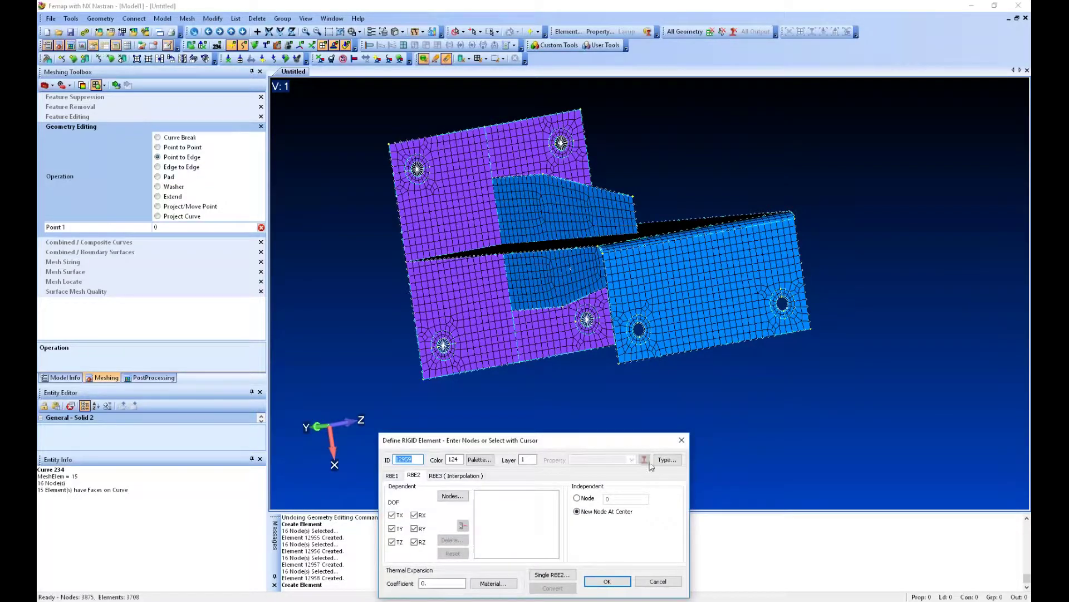
left_click(664, 462)
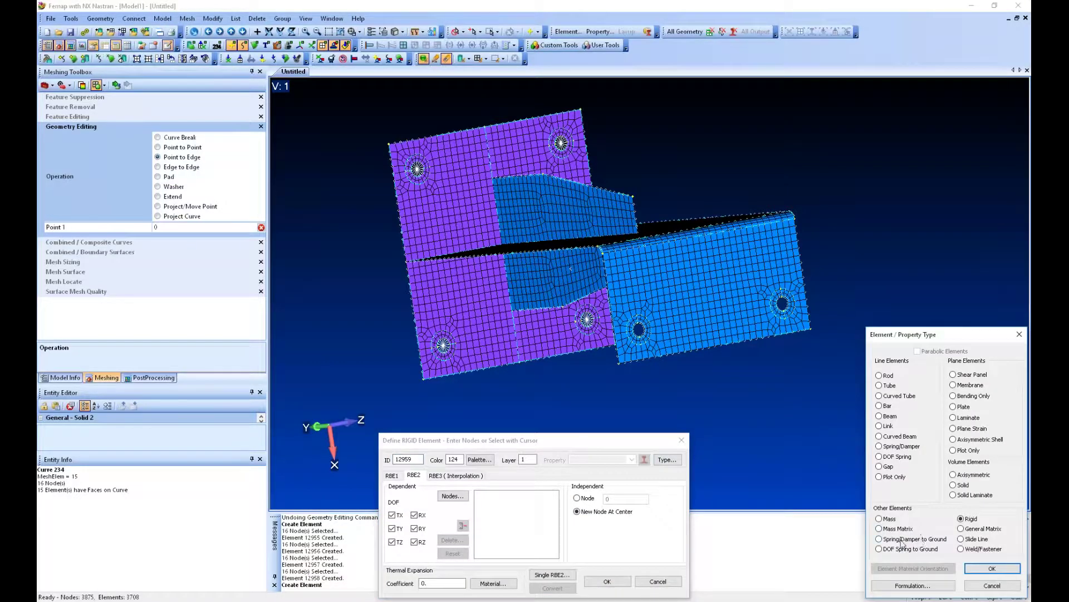
left_click(904, 542)
left_click(995, 567)
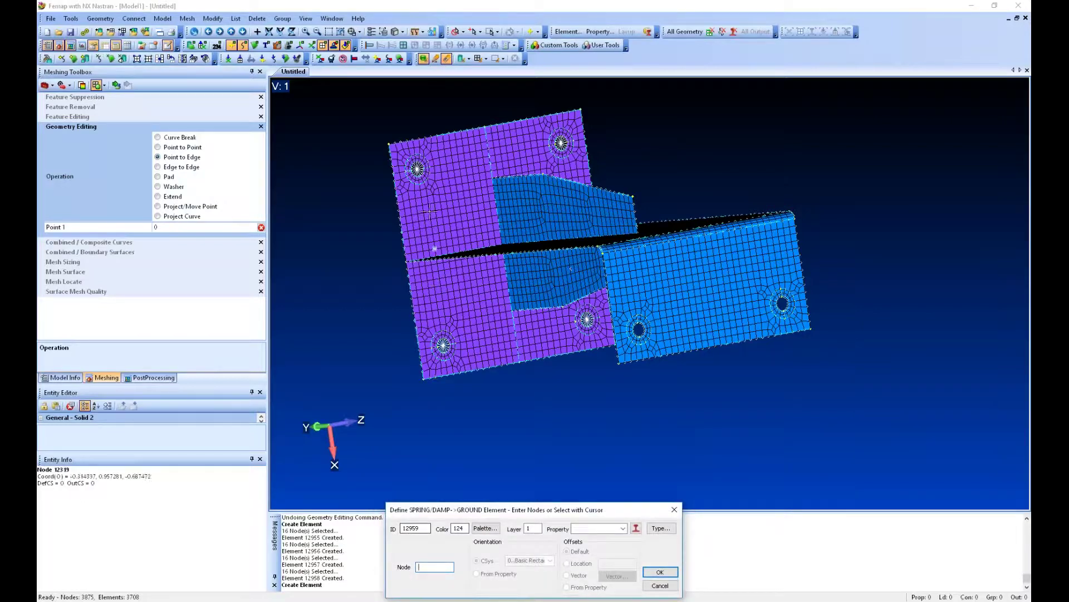
left_click(570, 269)
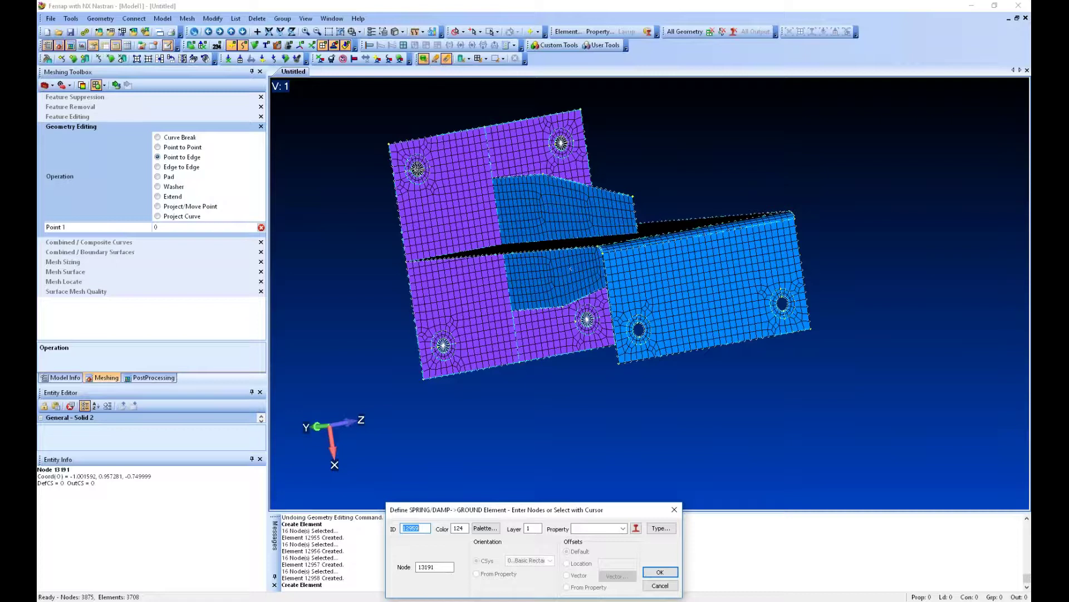
left_click(622, 528)
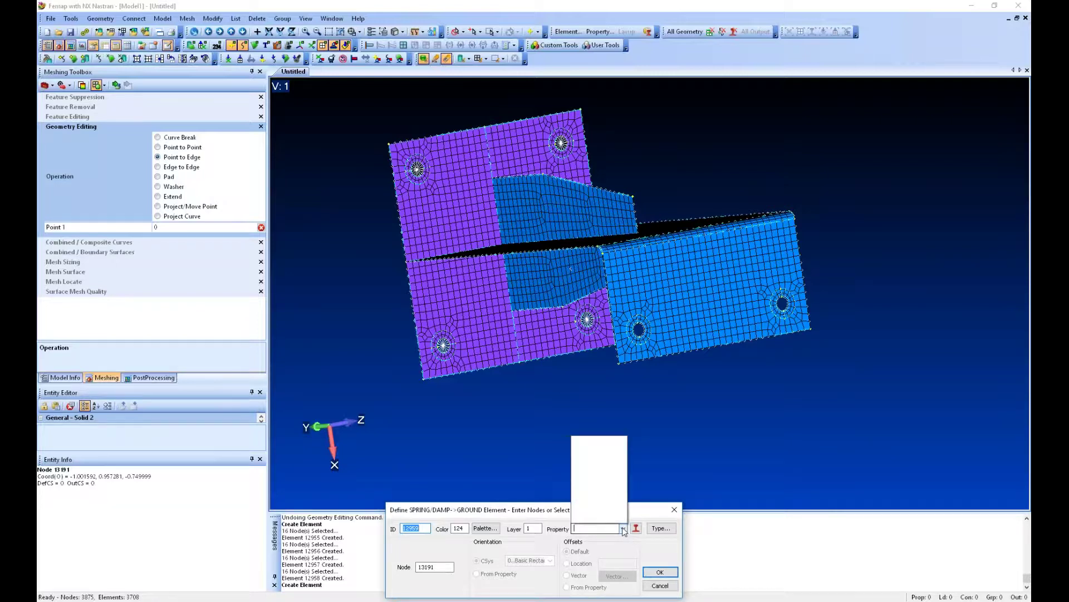
left_click(623, 530)
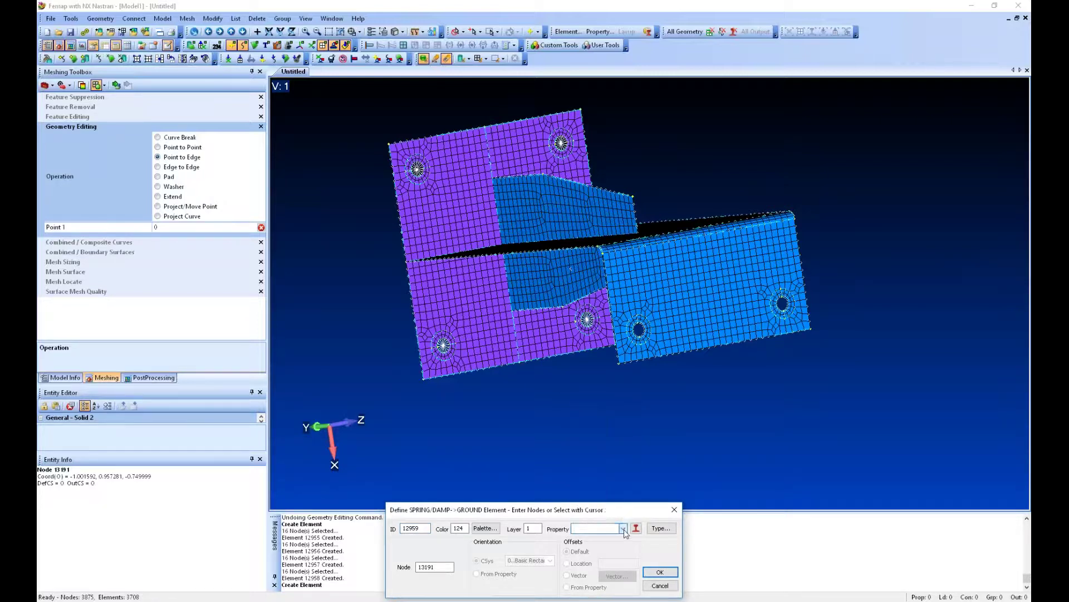
Step: Define spring-to-ground property 3 with 1e7 stiffness and assign it to the spring
left_click(636, 528)
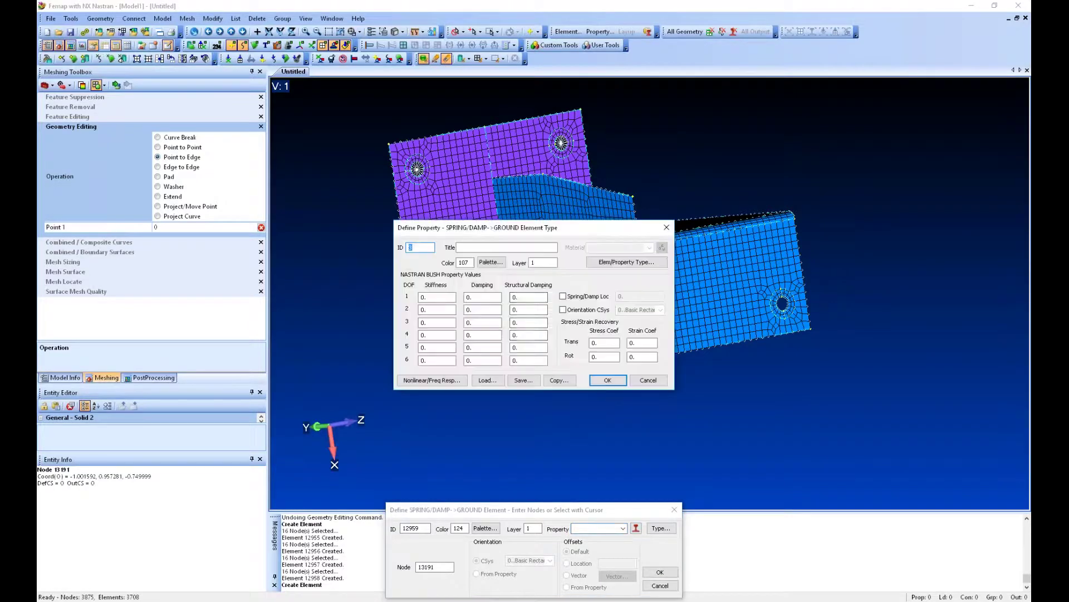
left_click_drag(430, 295, 415, 301)
type("1")
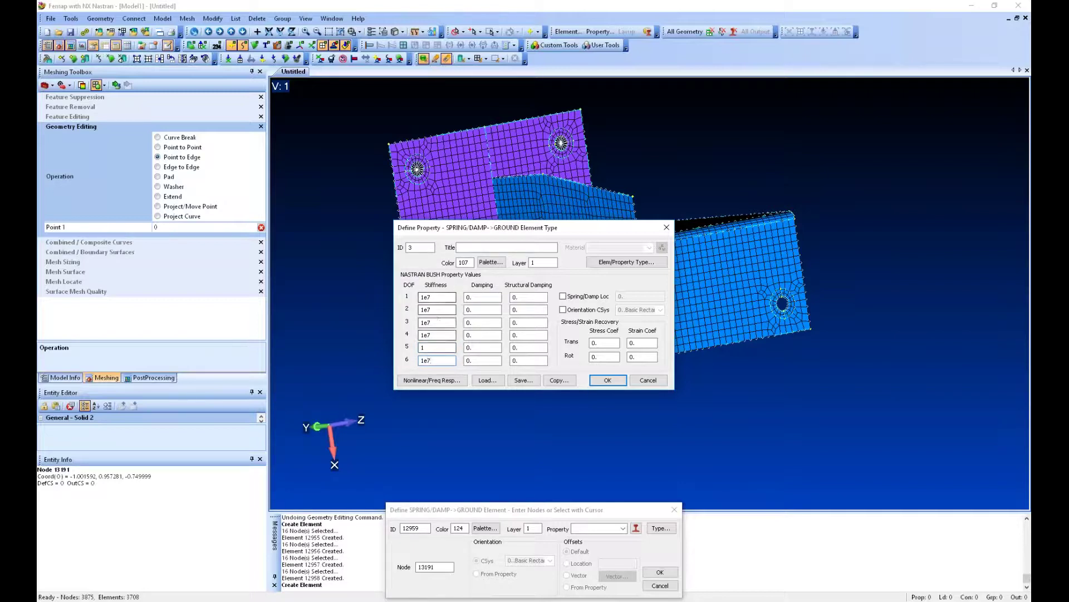
left_click(609, 380)
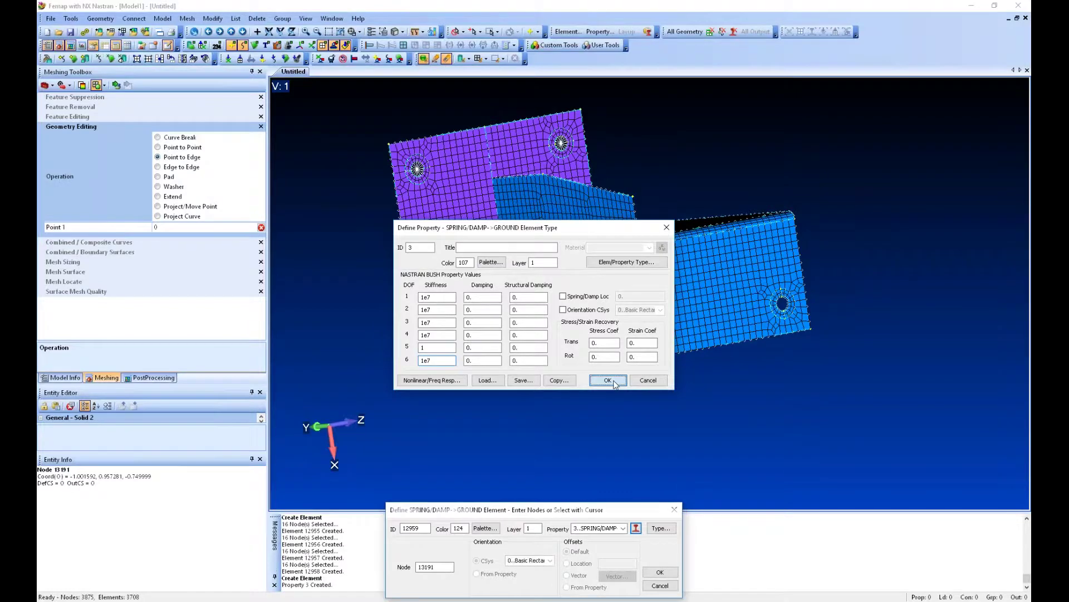
Step: Create grounded springs with property 3 on nodes 13191, 13193, 13194 and 13192
left_click(659, 573)
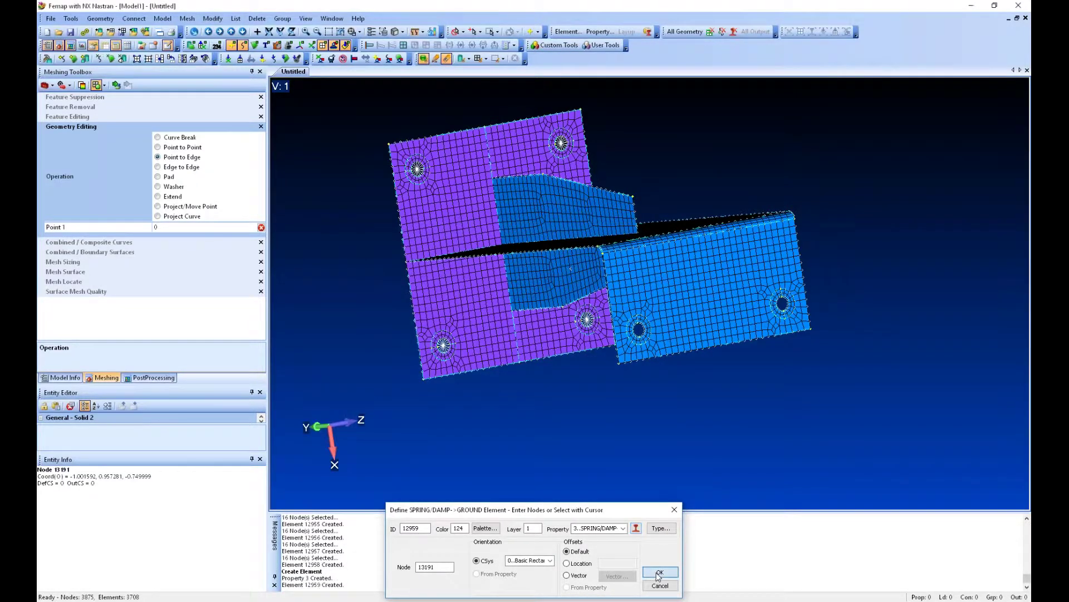
left_click(443, 345)
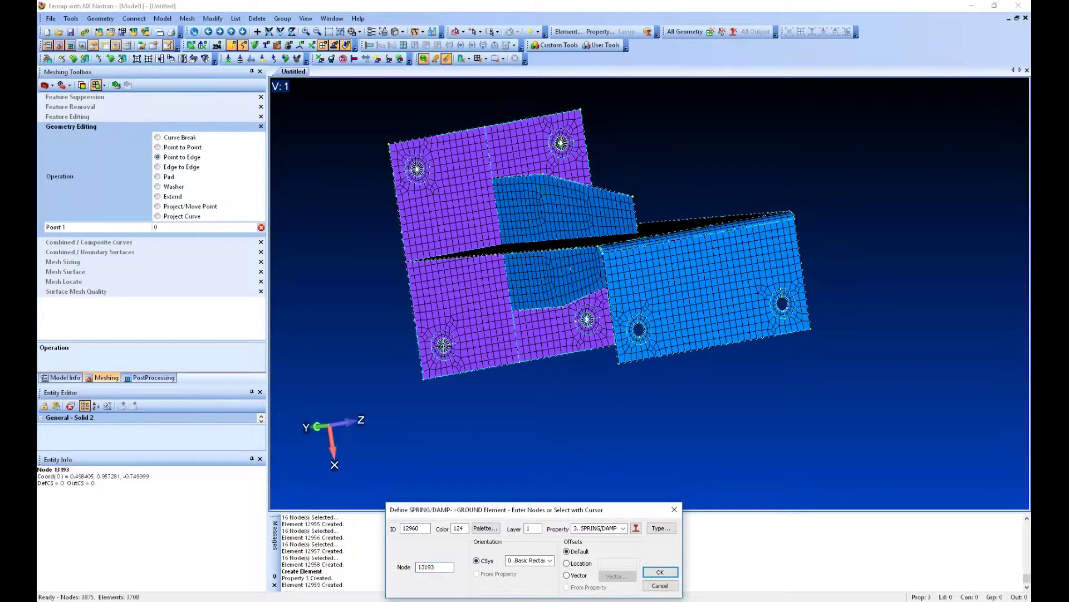
key("Return")
left_click(587, 320)
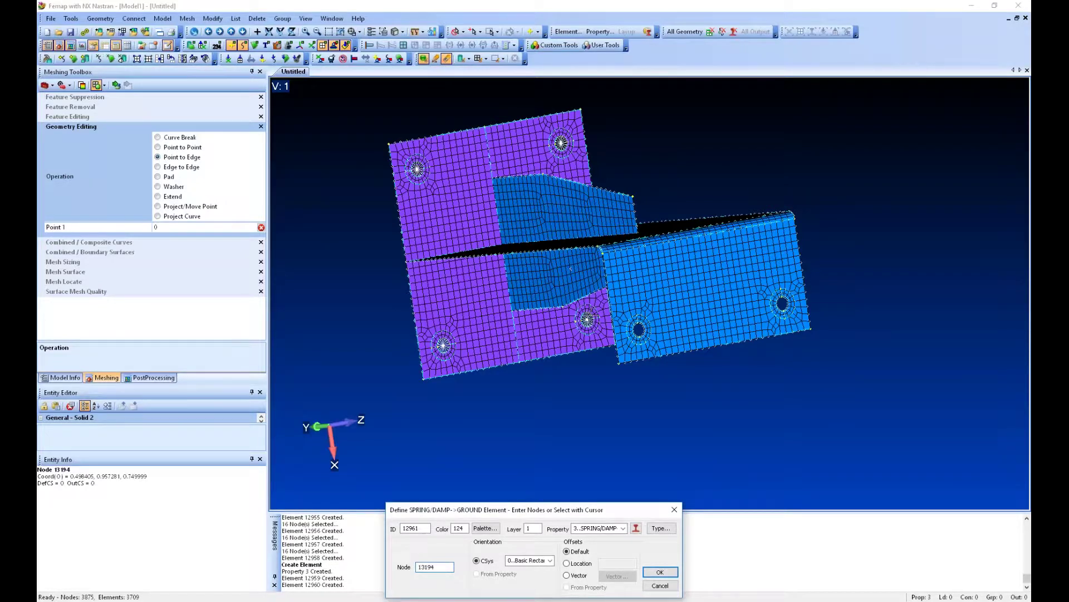
key("Return")
key("Return")
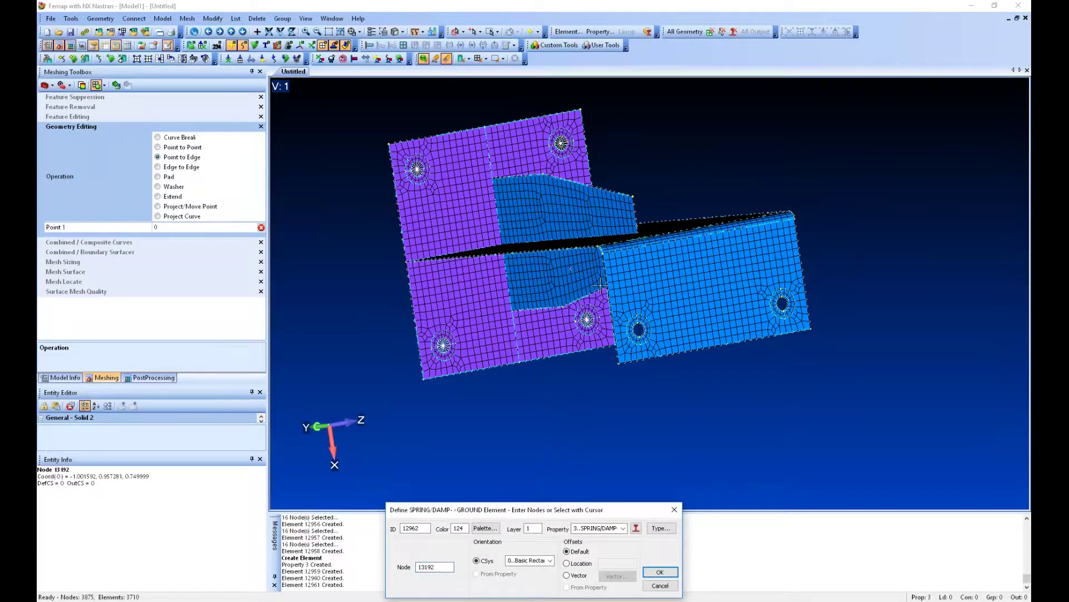
key("Return")
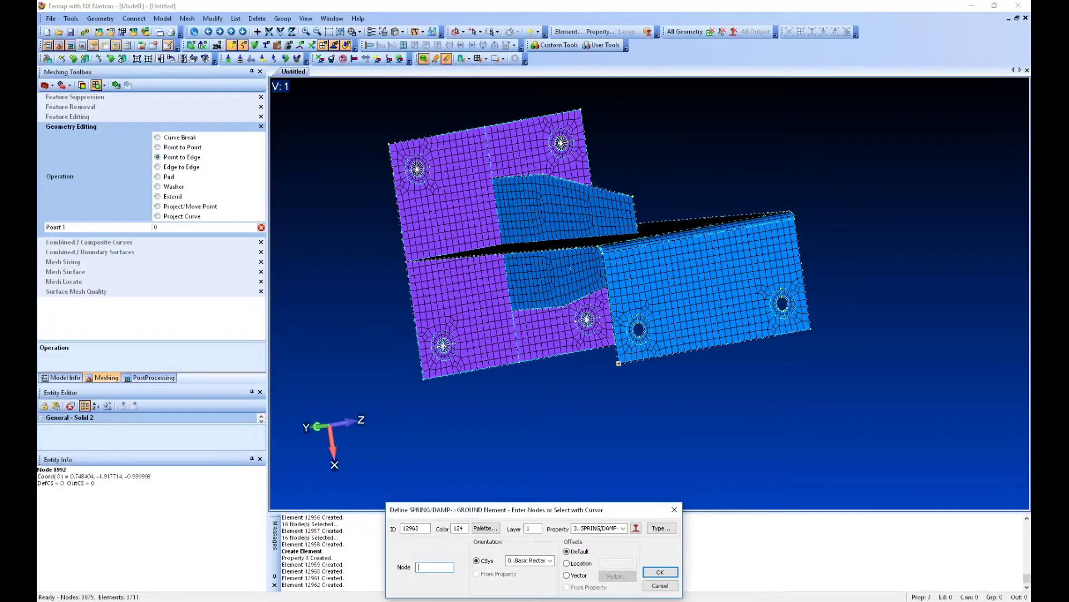
Step: Switch to RBE3 elements and create spider 12963 averaging nodes on surfaces 83 and 94
left_click(663, 528)
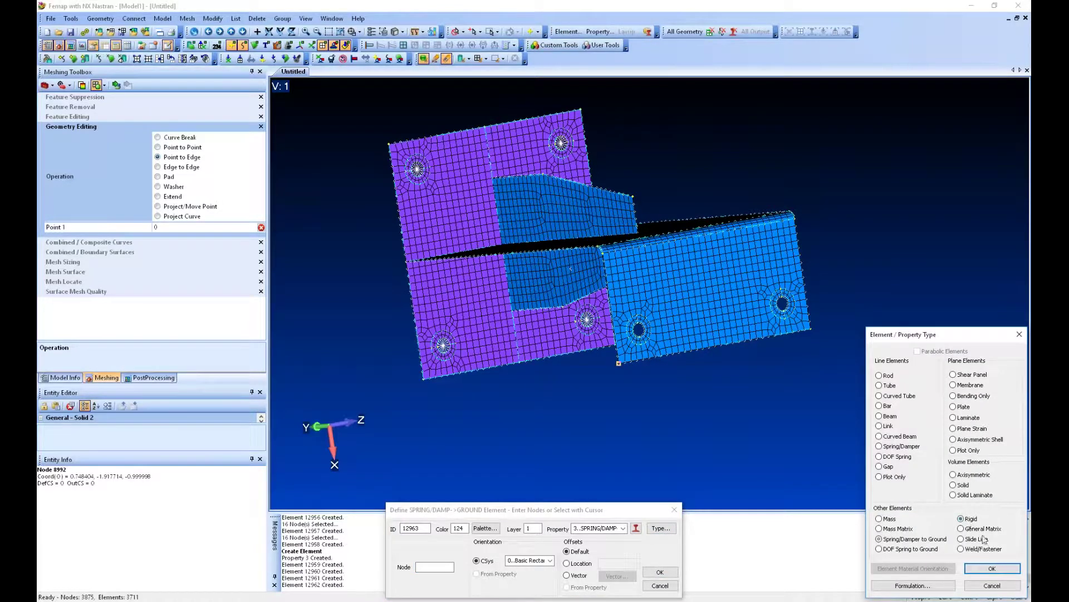
left_click(992, 568)
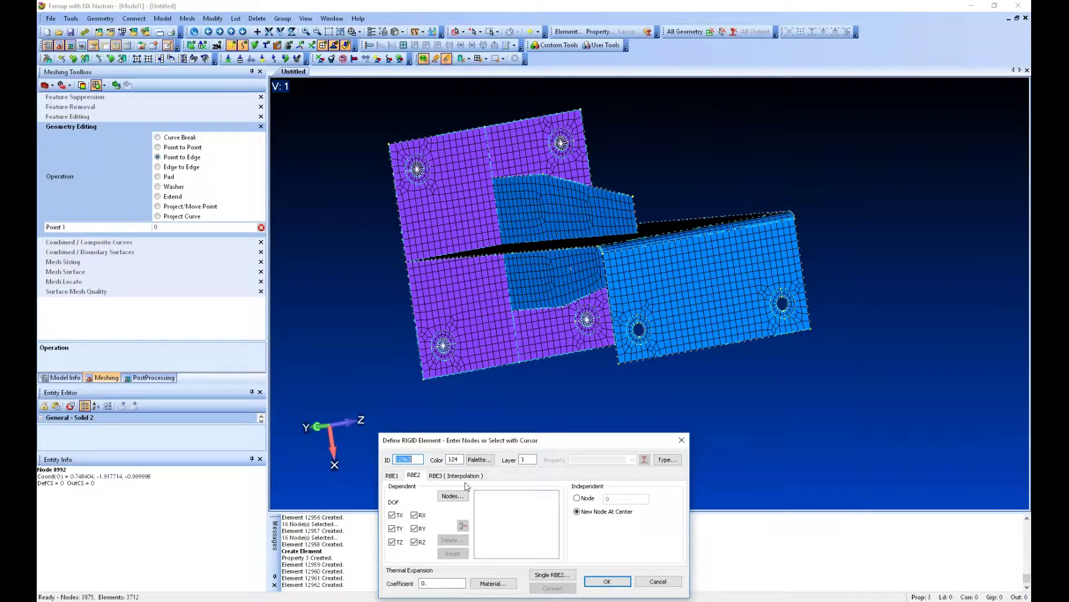
left_click(450, 476)
left_click_drag(491, 449, 469, 418)
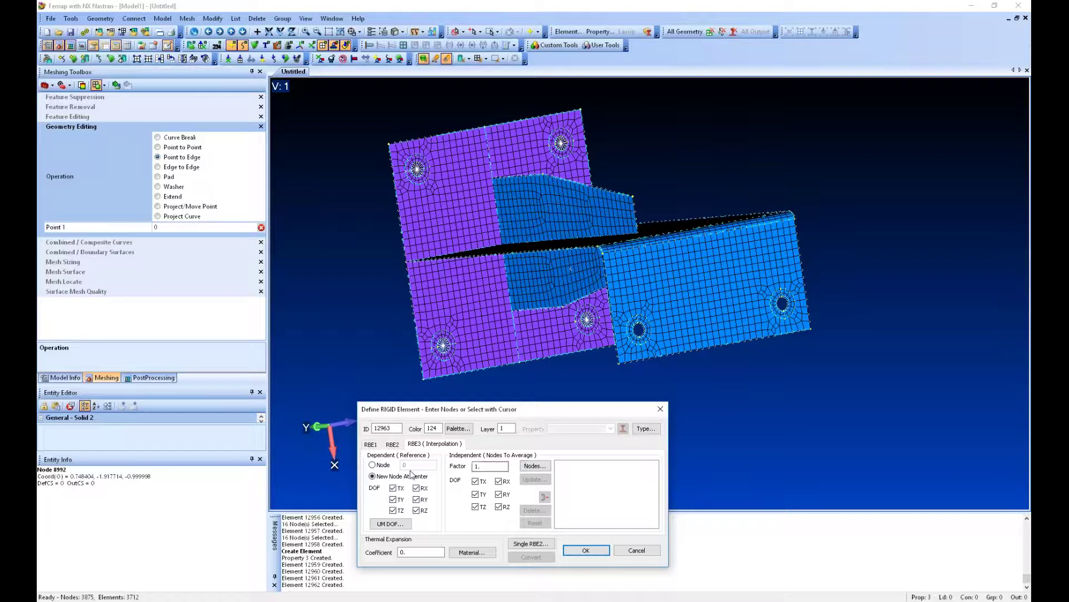
left_click(545, 466)
left_click(628, 586)
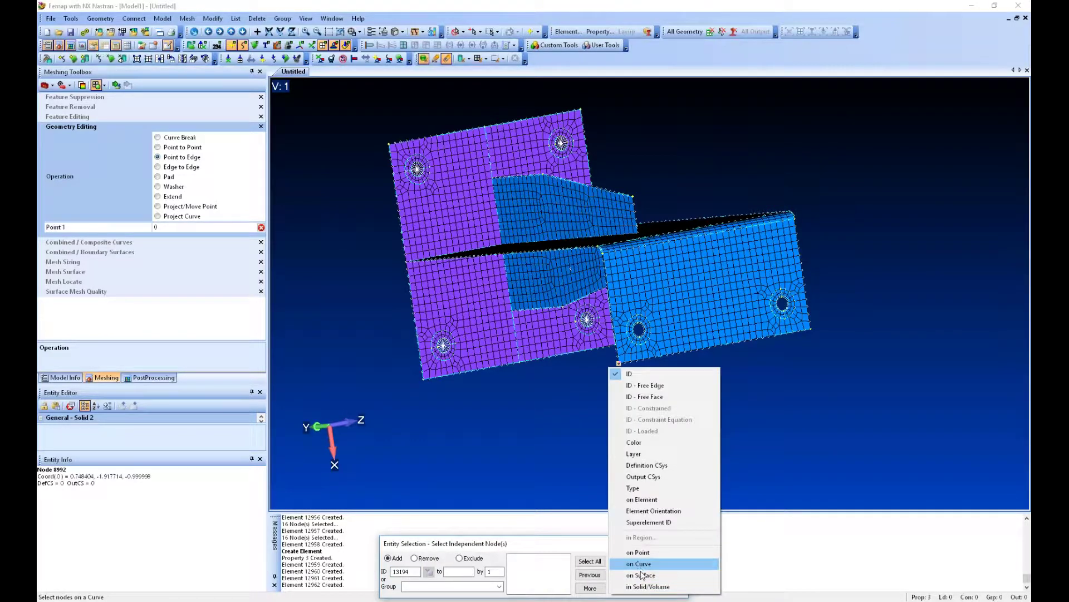
left_click(641, 574)
left_click(639, 329)
left_click(644, 330)
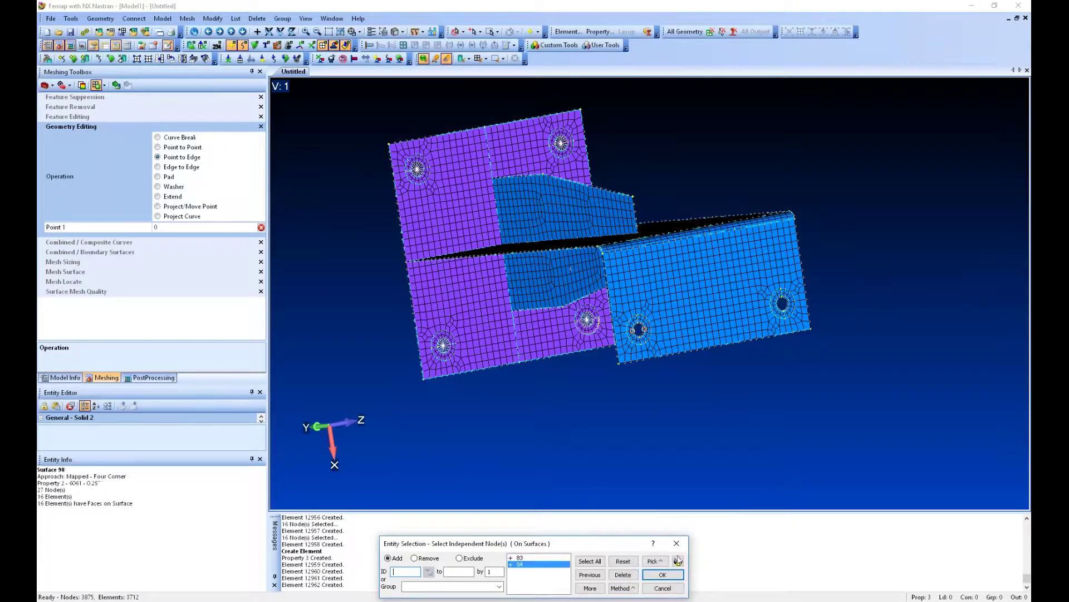
left_click(678, 559)
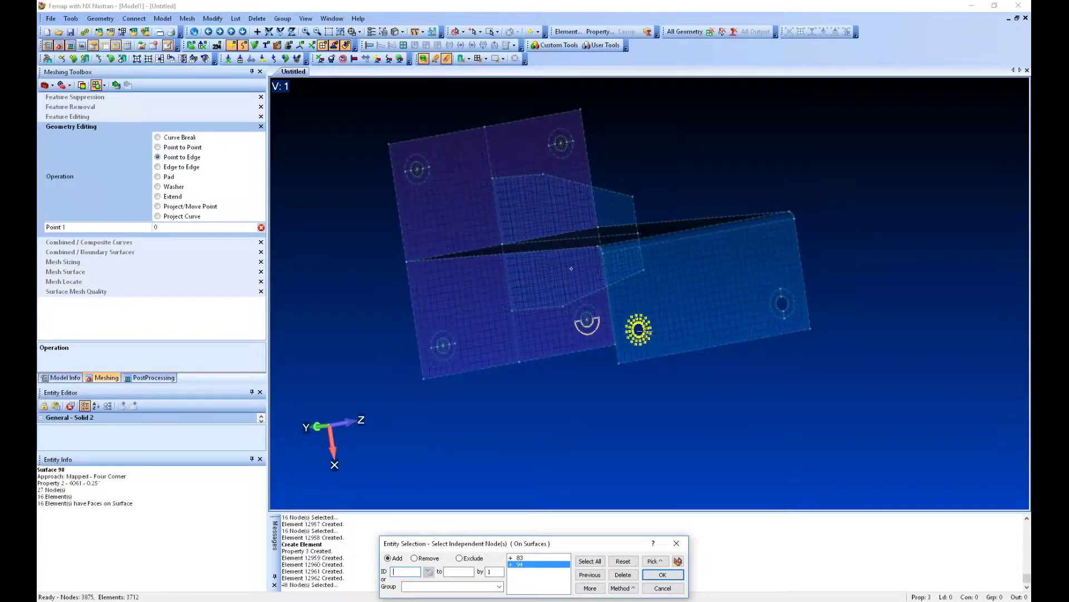
scroll(640, 330, "up", 3)
left_click(663, 574)
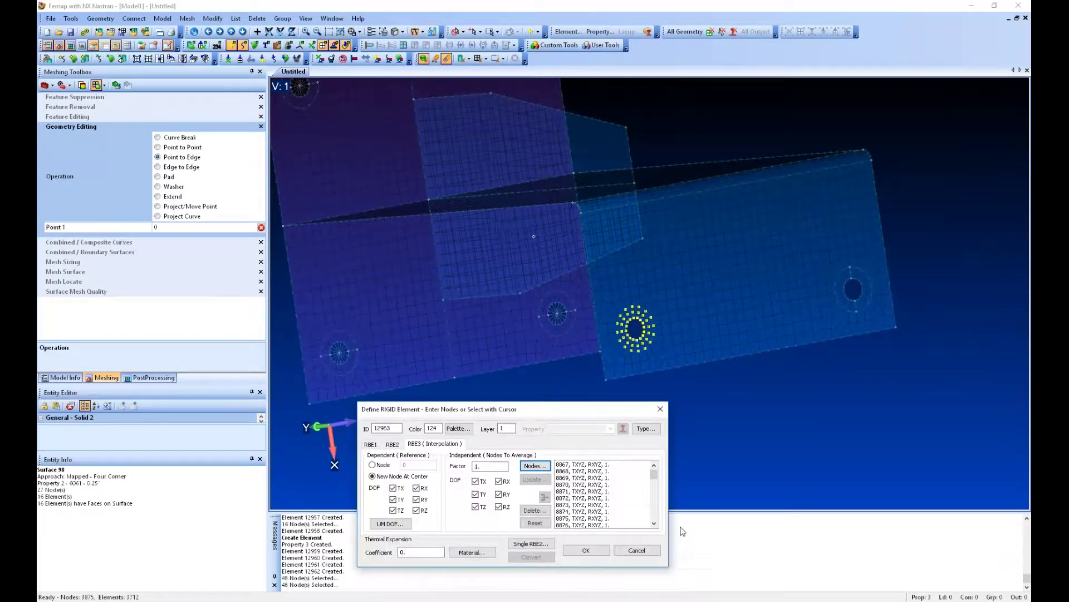
left_click(587, 550)
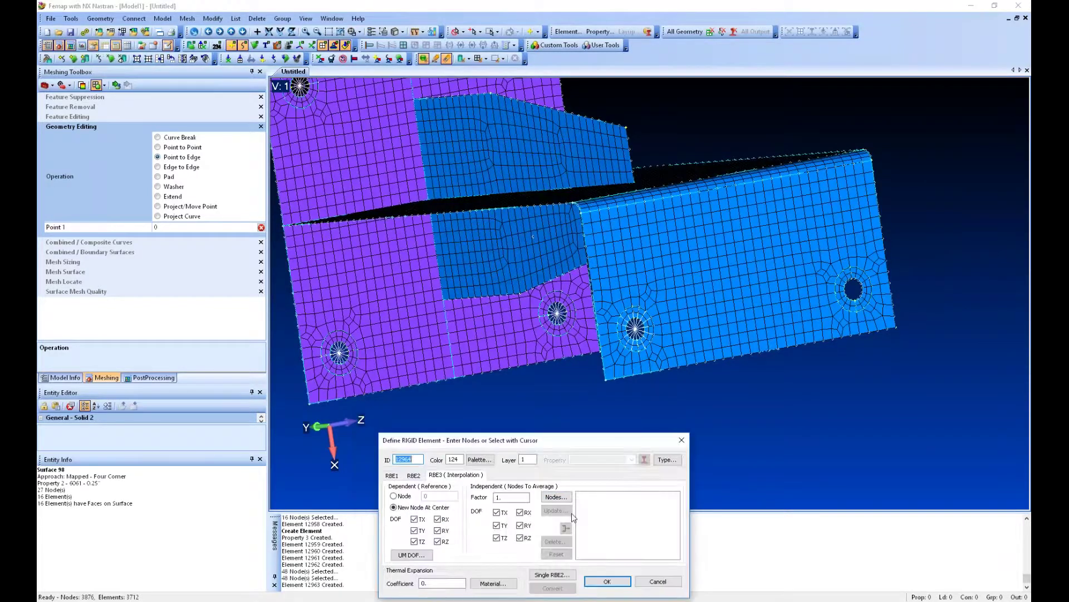
Step: Create RBE3 spider 12964 from the nodes on surfaces 95 and 96 around the right hole
left_click(557, 497)
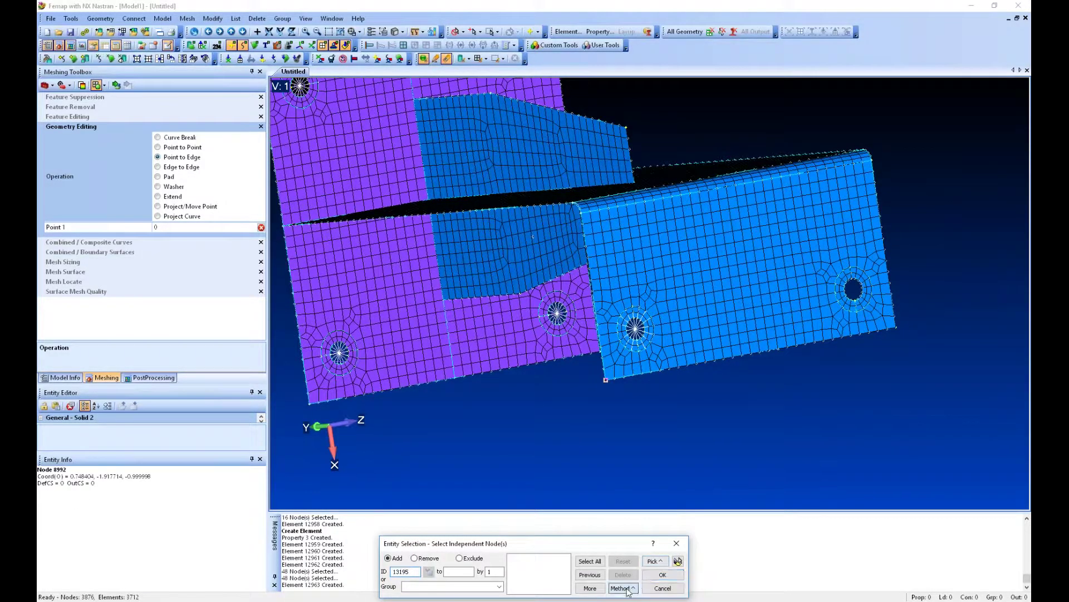
left_click(640, 574)
left_click(639, 574)
left_click(646, 320)
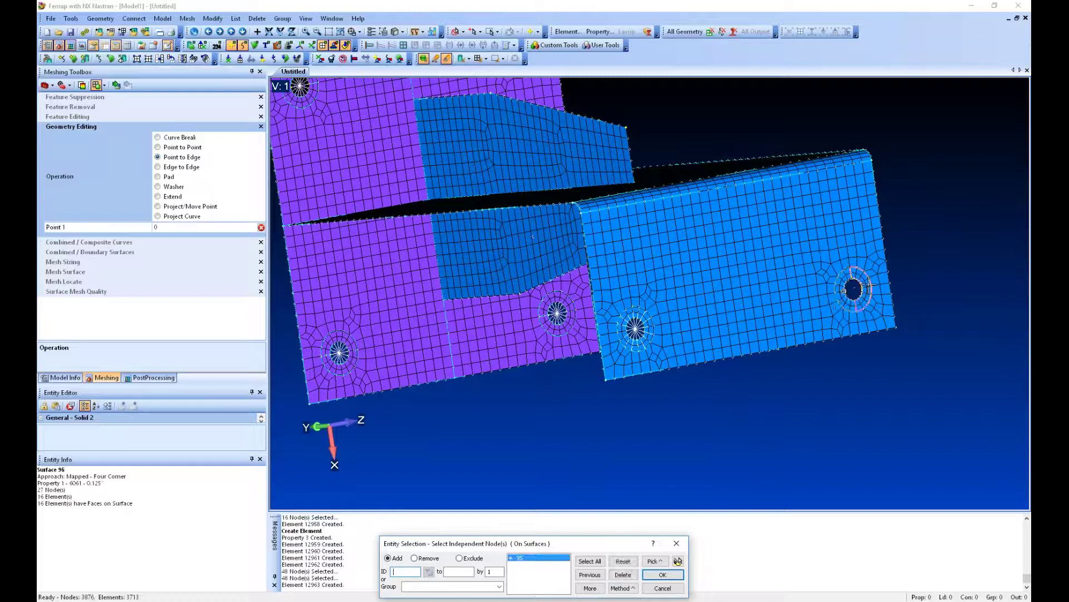
left_click(643, 341)
left_click(678, 561)
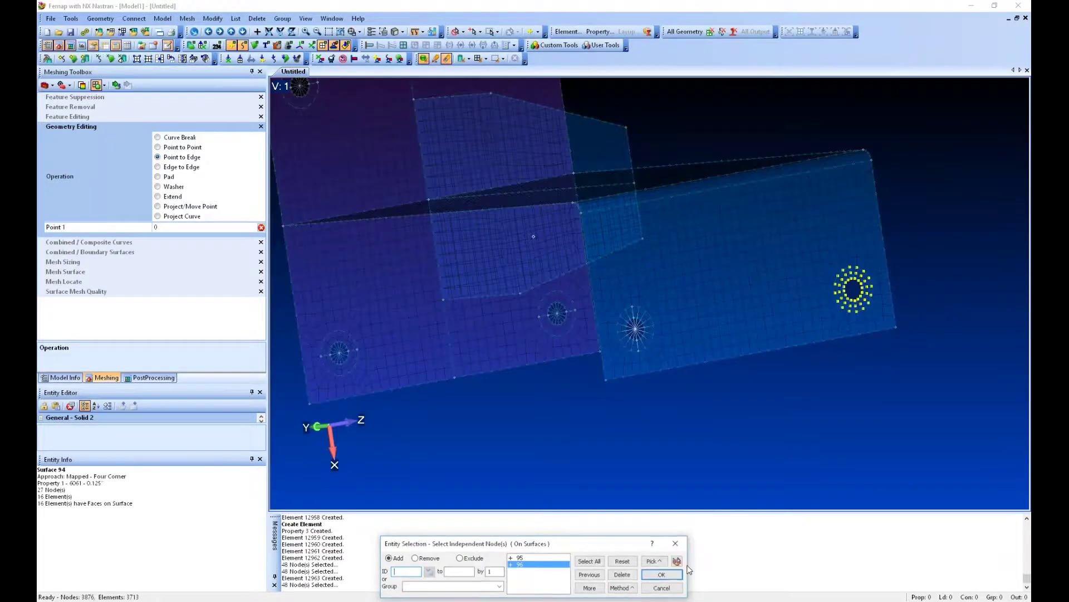
left_click(662, 575)
left_click(603, 578)
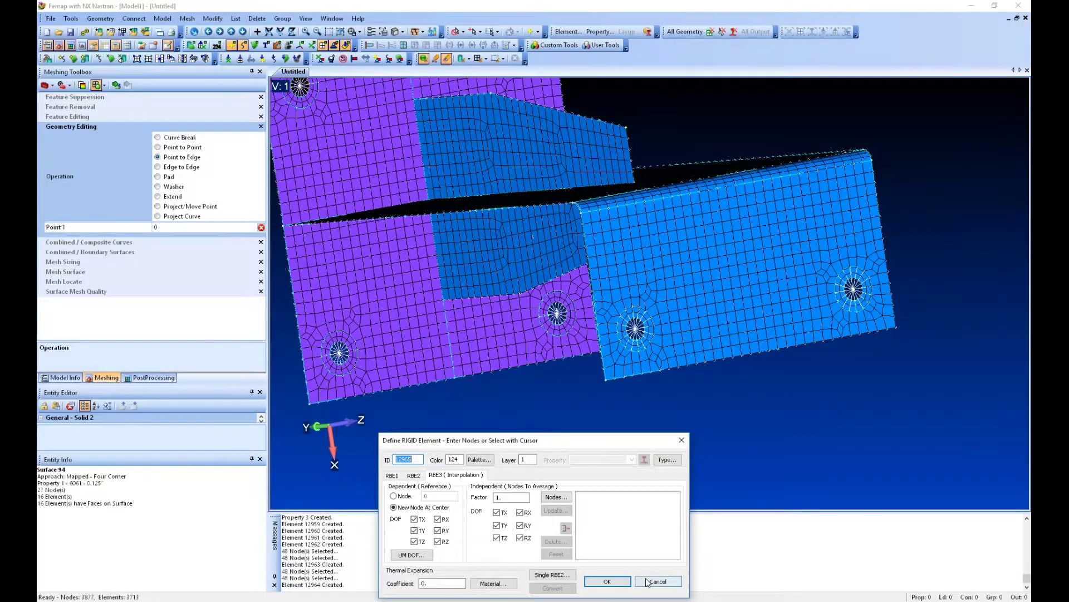
scroll(618, 301, "down", 2)
left_click(60, 377)
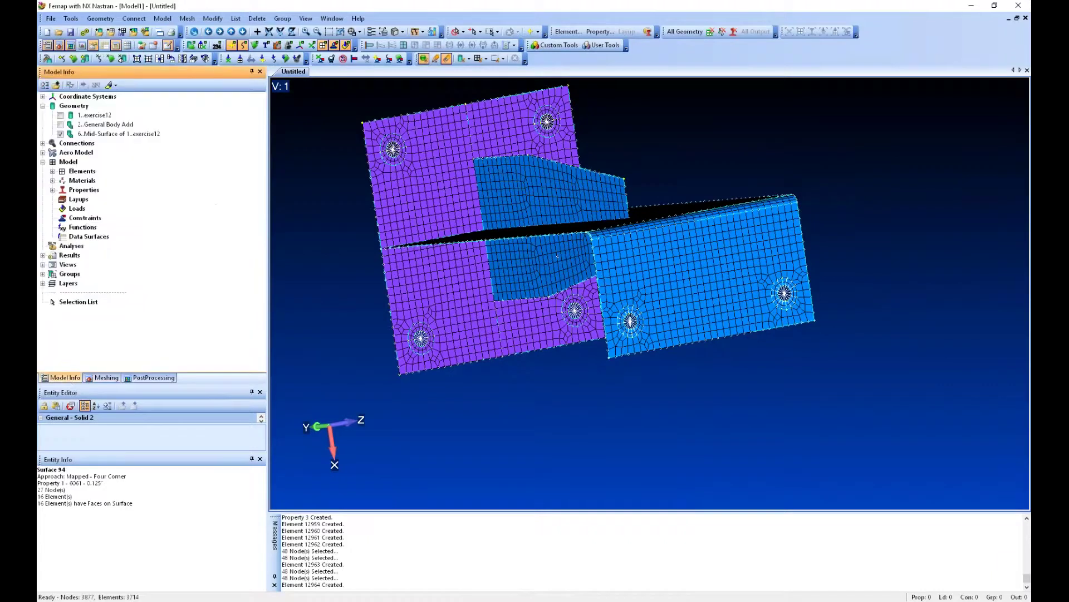
middle_click_drag(530, 231, 529, 329)
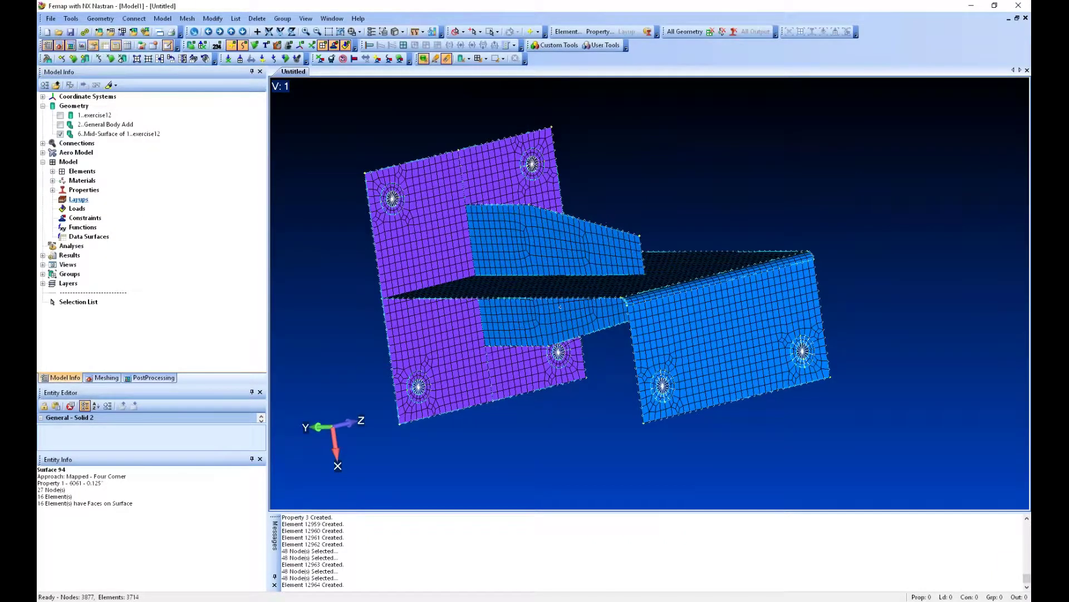
left_click(52, 190)
left_click(53, 181)
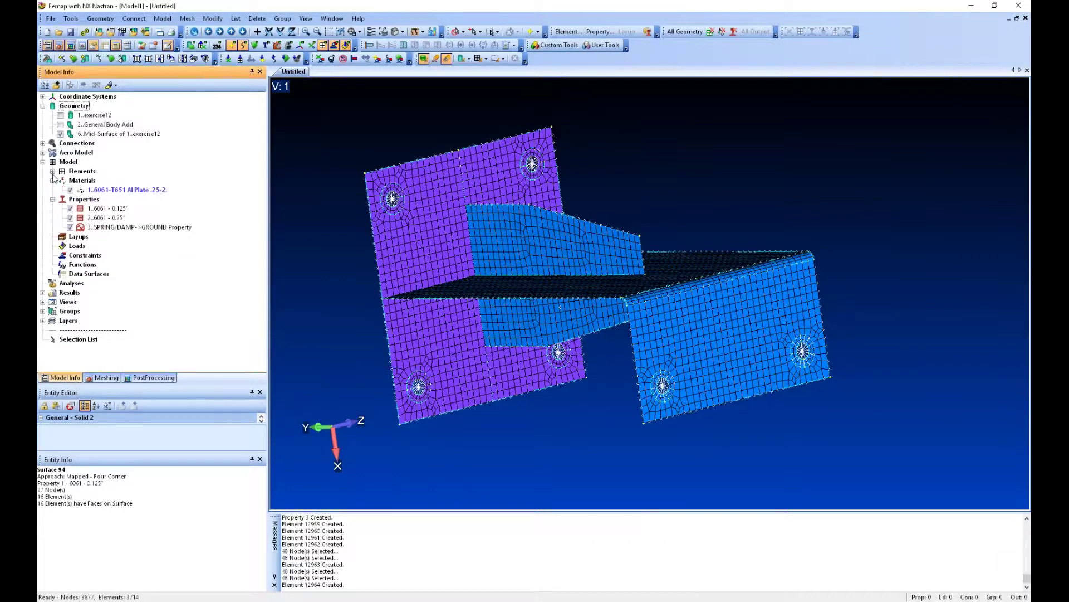
left_click(52, 171)
left_click(62, 181)
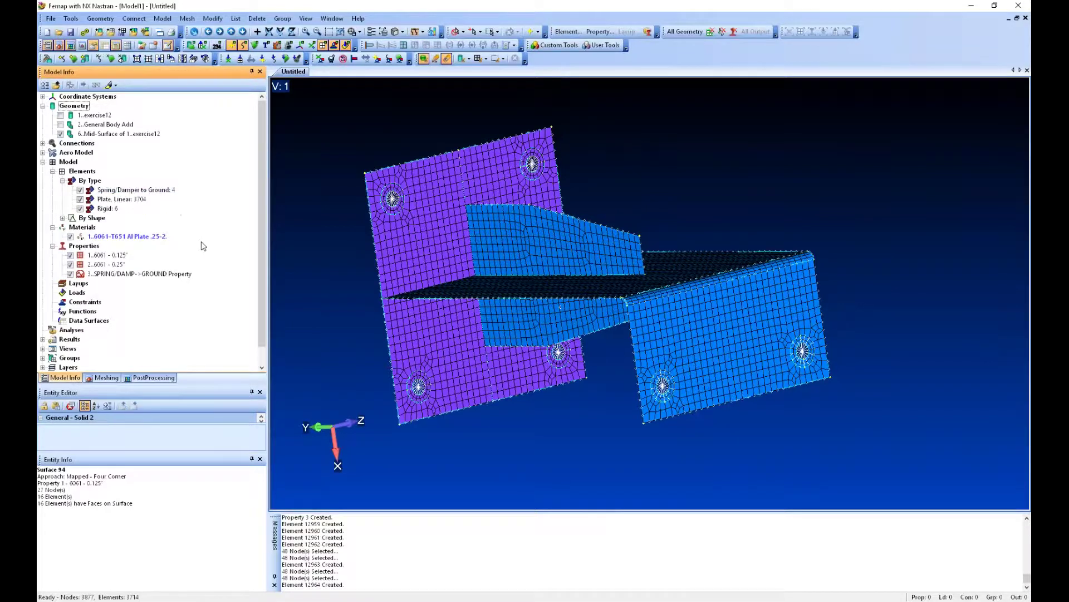
scroll(166, 198, "down", 1)
left_click(160, 171)
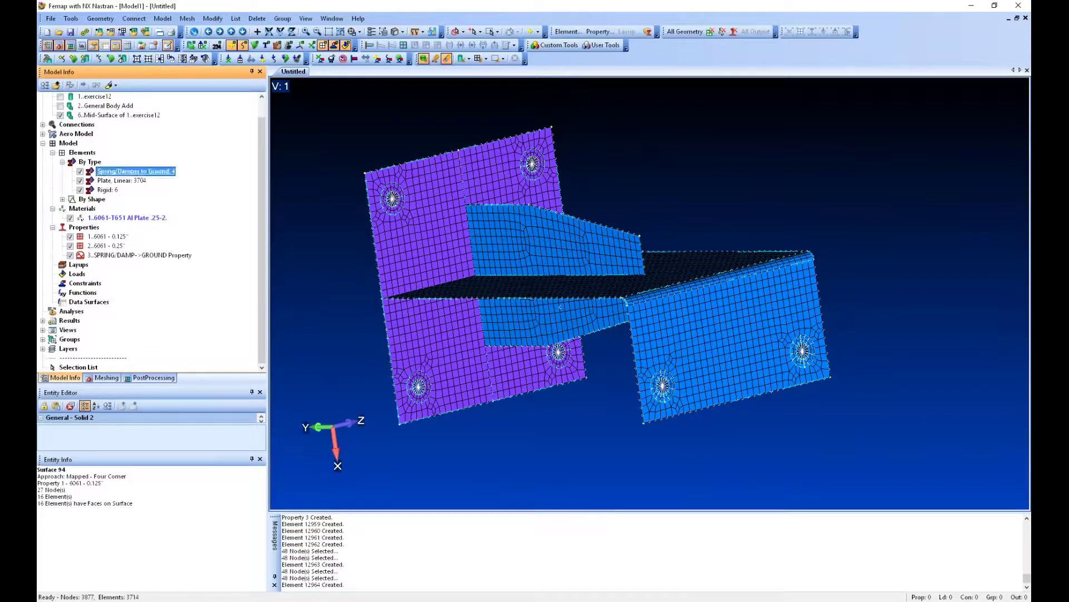
left_click(119, 181)
left_click(107, 190)
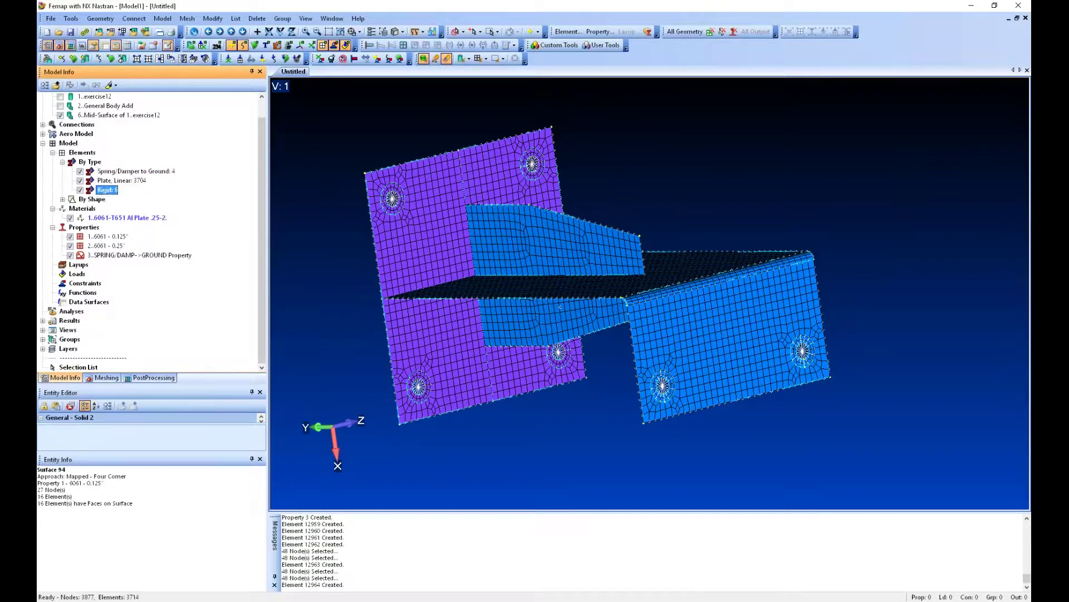
left_click(119, 218)
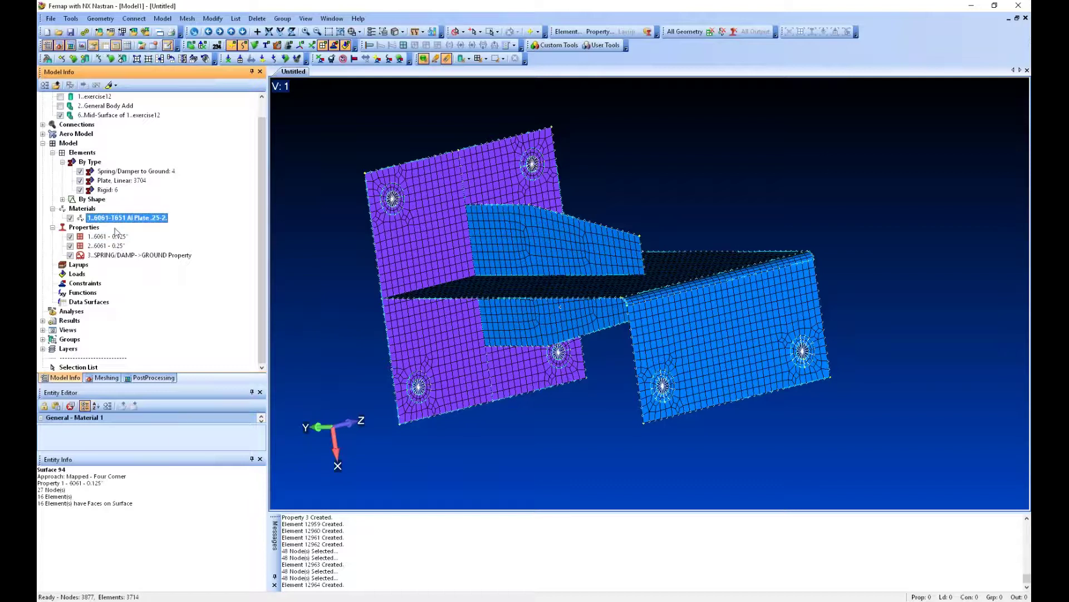
left_click(106, 246)
left_click(139, 255)
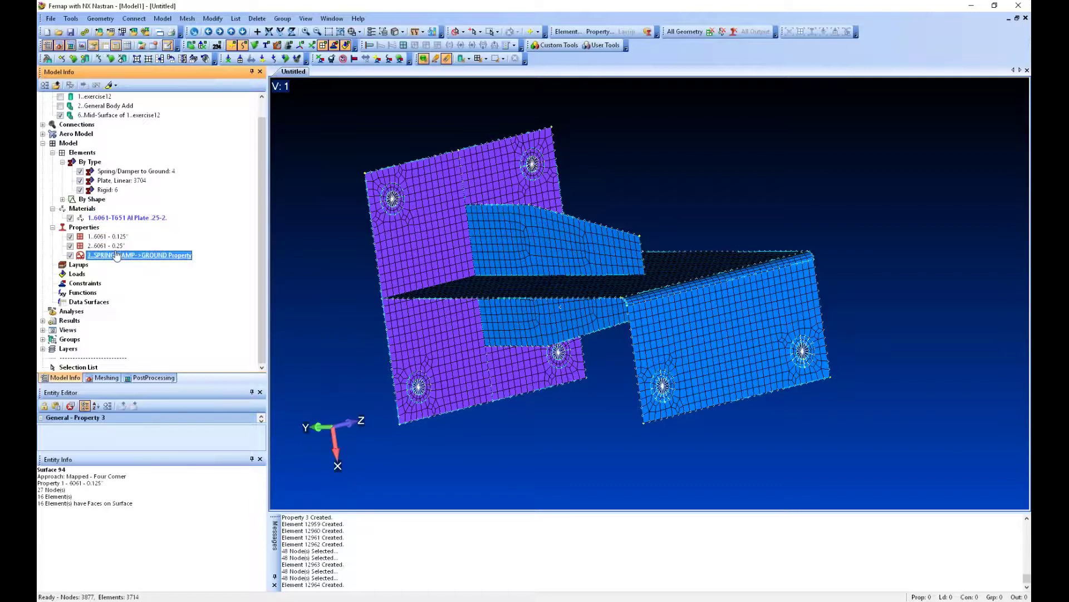
left_click(108, 236)
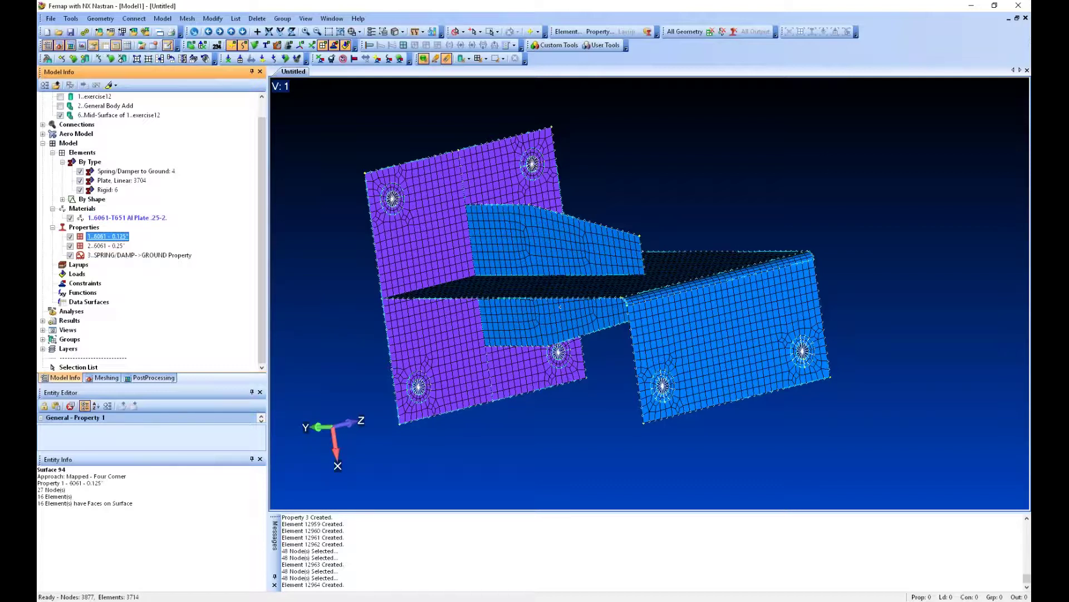
left_click(109, 86)
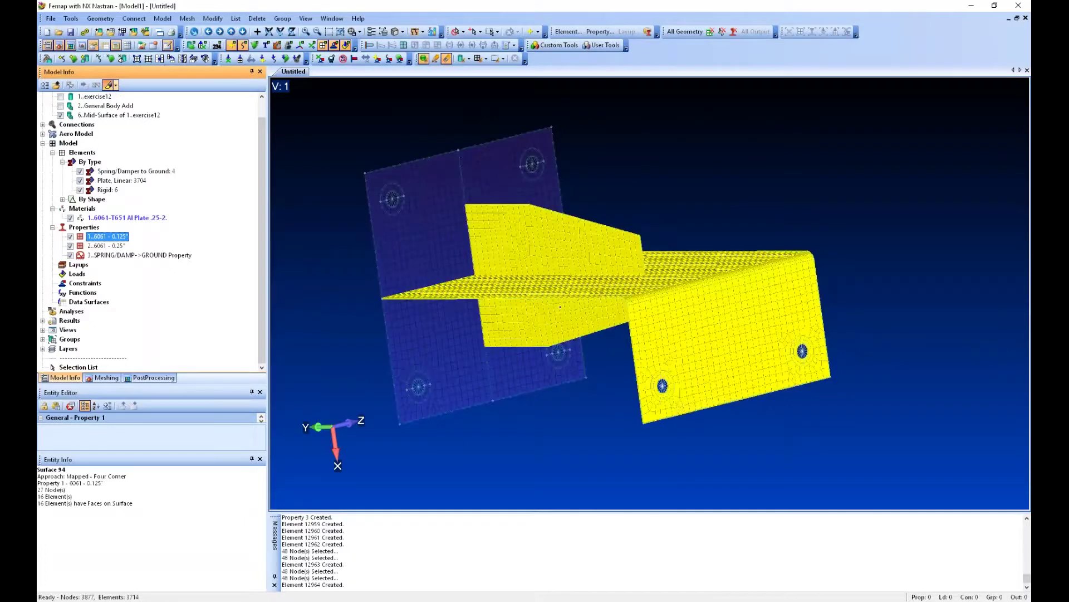
left_click(111, 246)
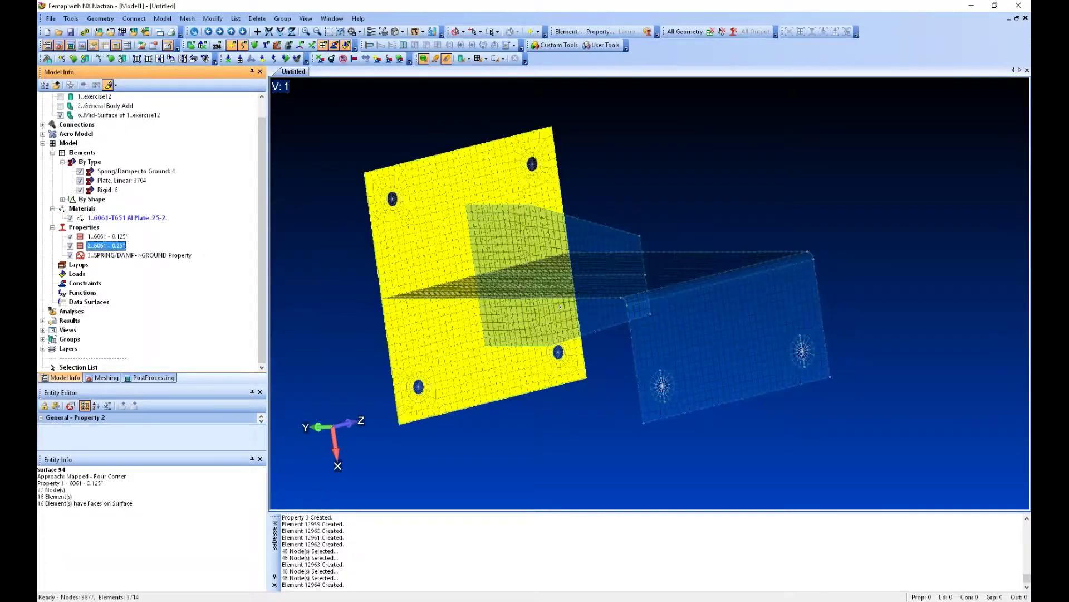
left_click(122, 255)
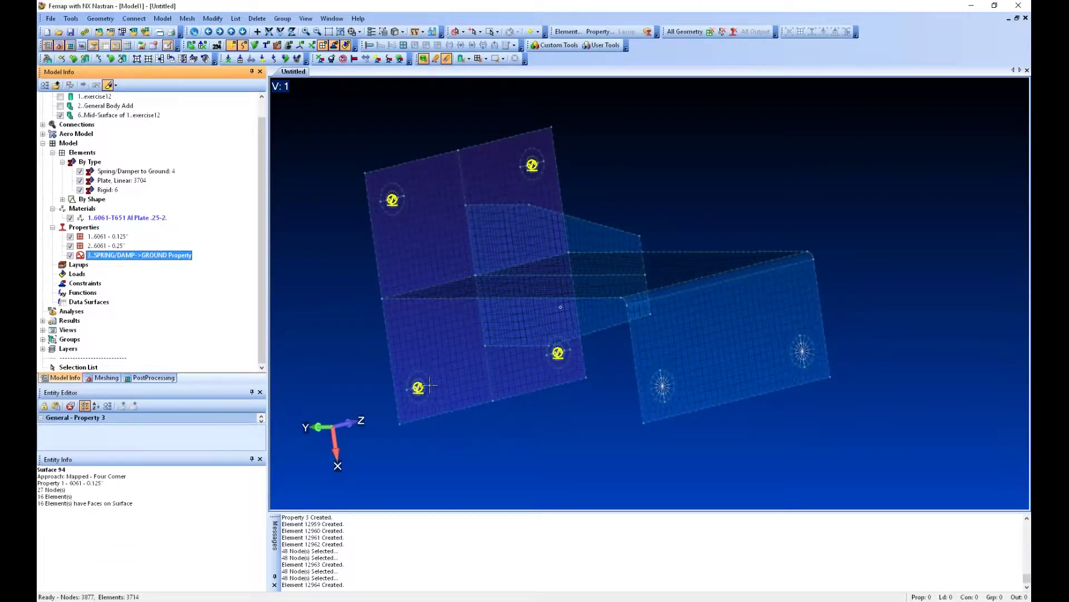
left_click(107, 190)
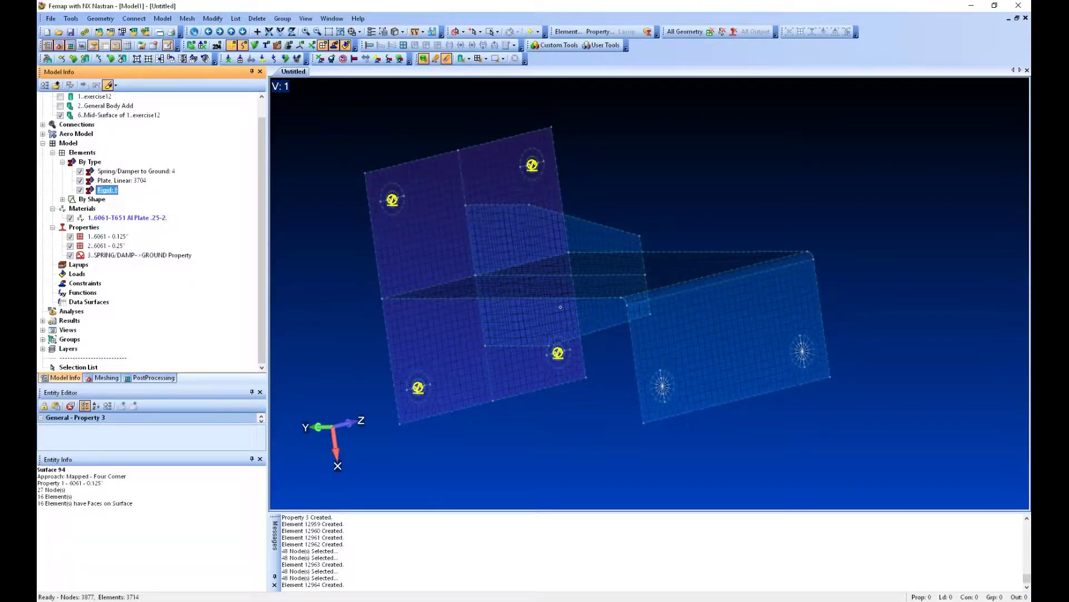
left_click(122, 180)
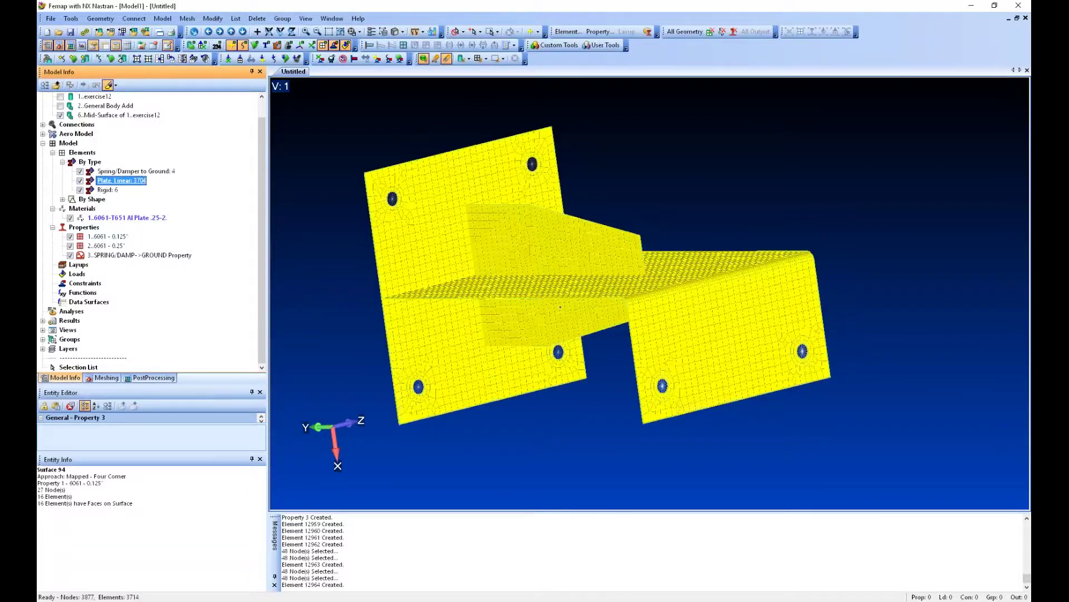
left_click(136, 171)
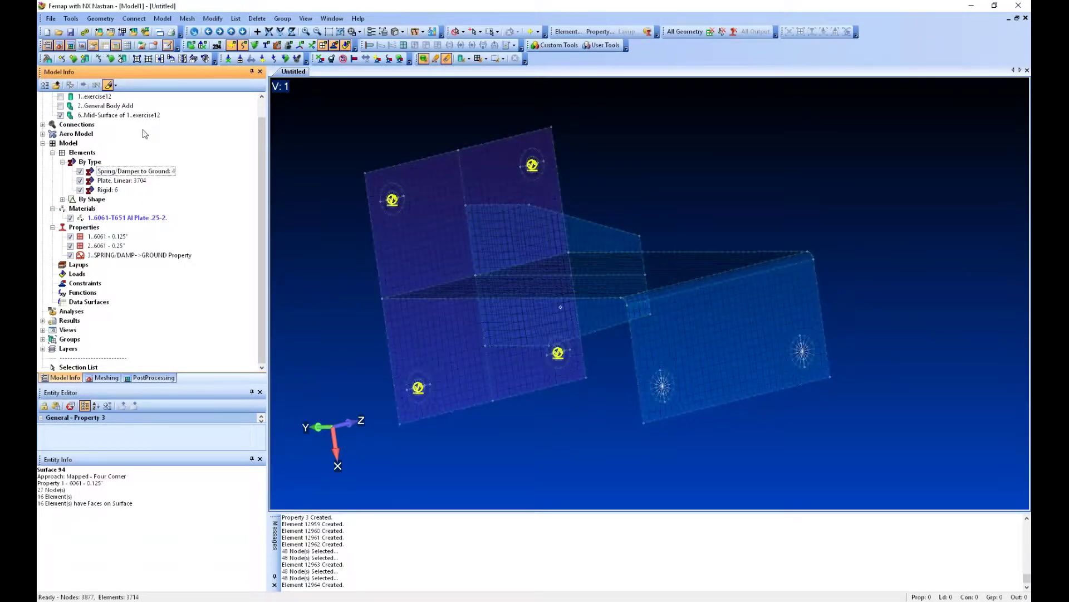
left_click(109, 84)
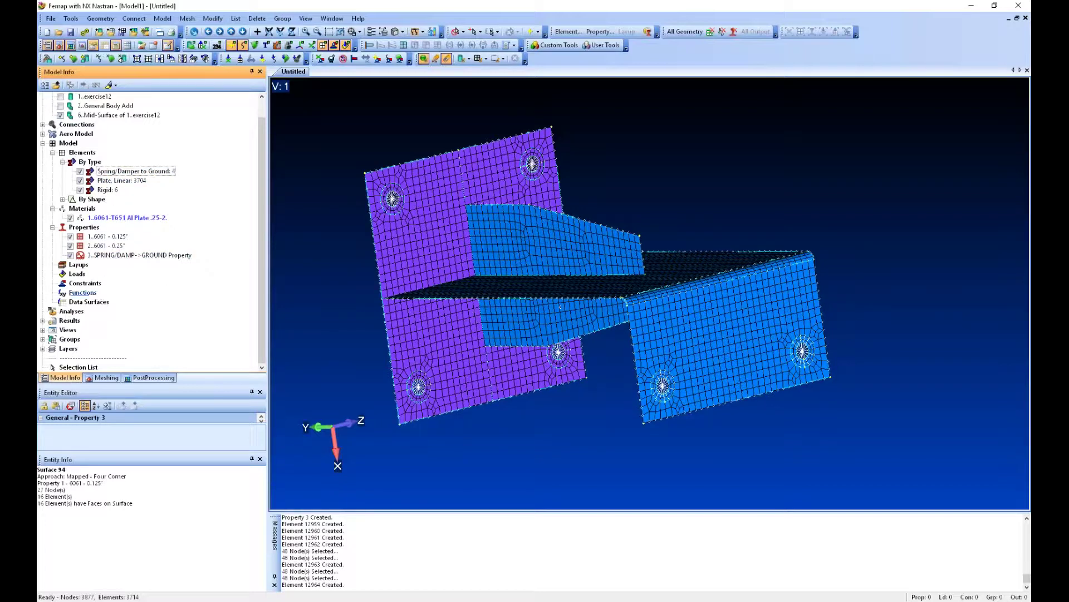
Step: Create the new load set LS 1 in the Model Info tree
left_click(77, 274)
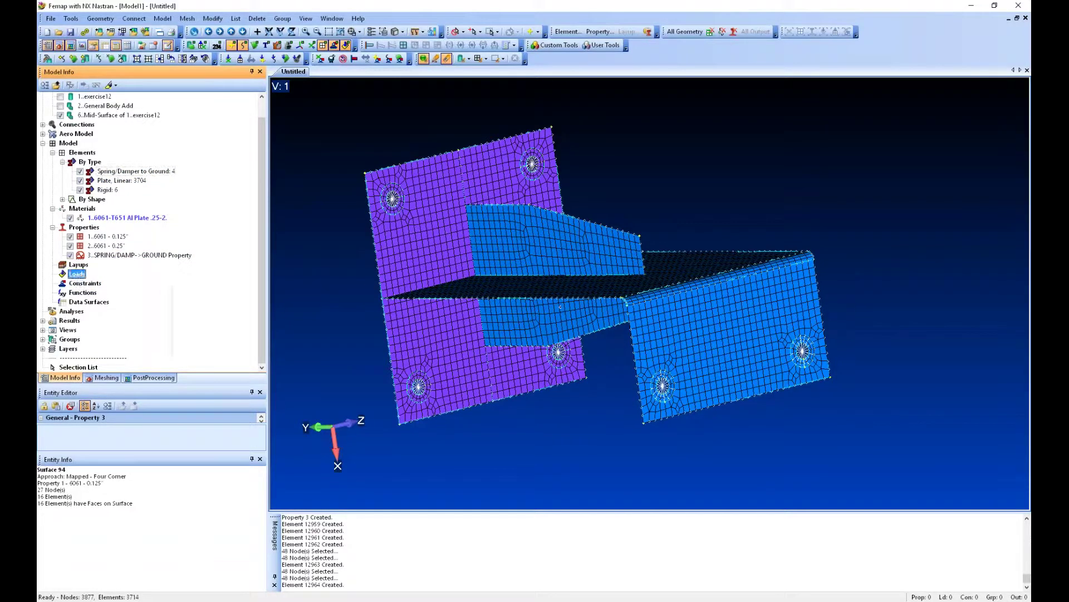
right_click(81, 273)
left_click(97, 280)
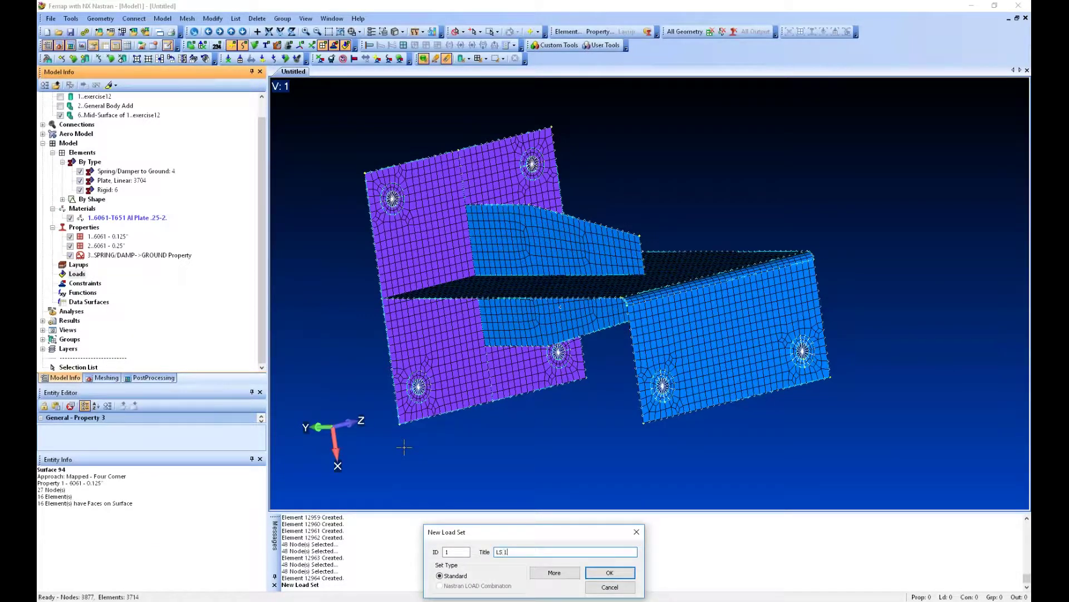
key("Return")
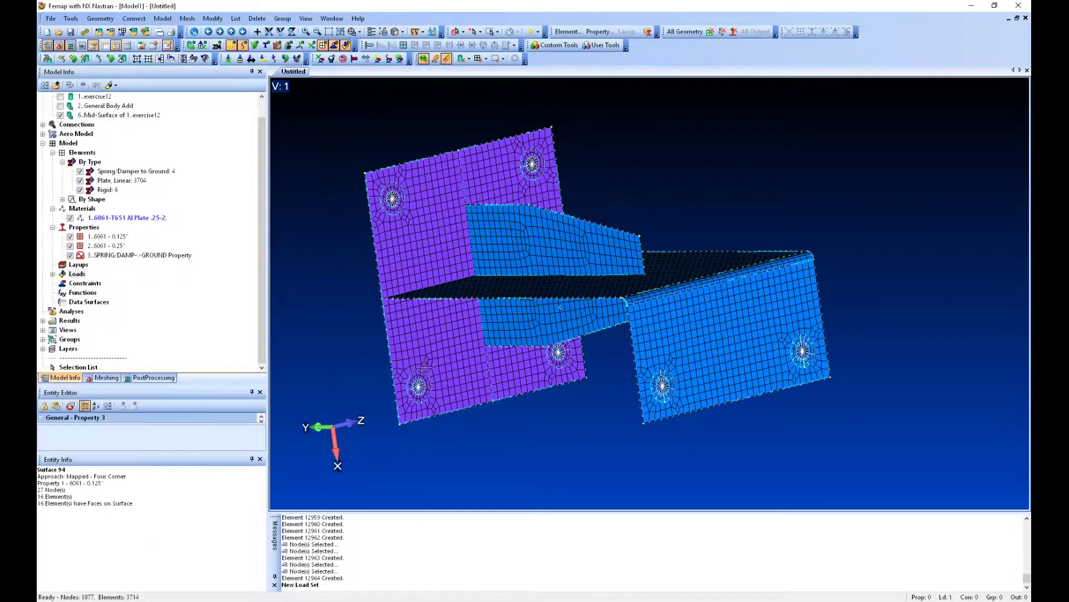
left_click(53, 273)
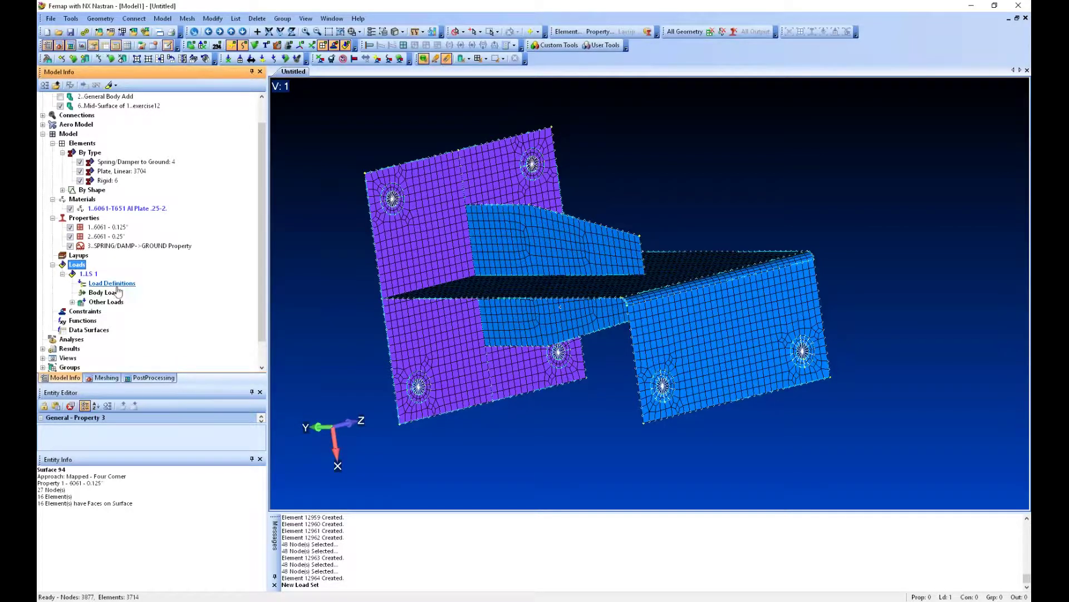
Step: Add a nodal load definition to LS 1 on nodes 13195 and 13196
right_click(111, 284)
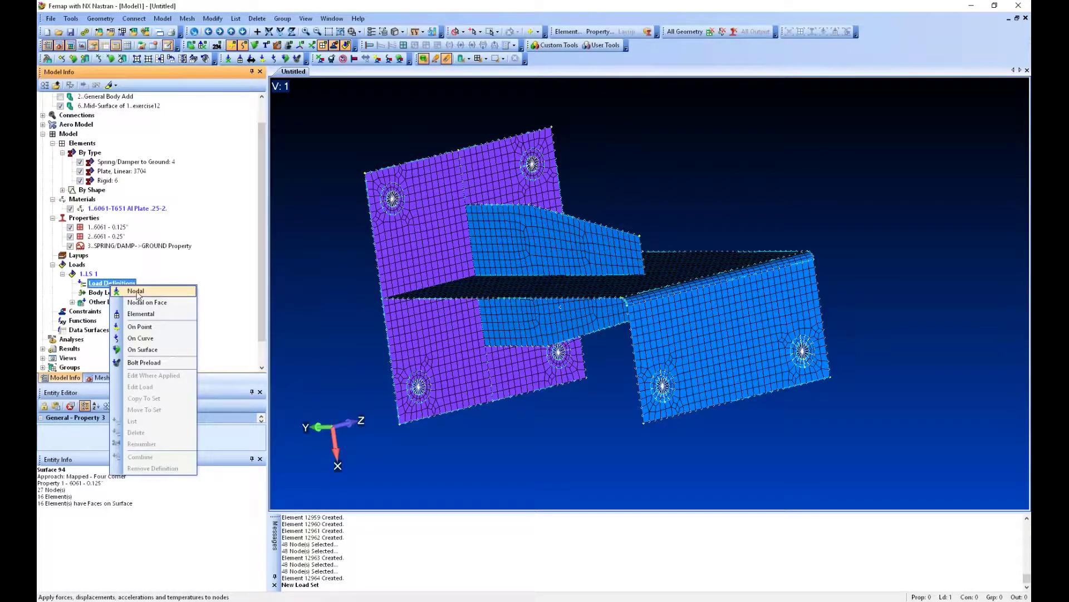
left_click(136, 291)
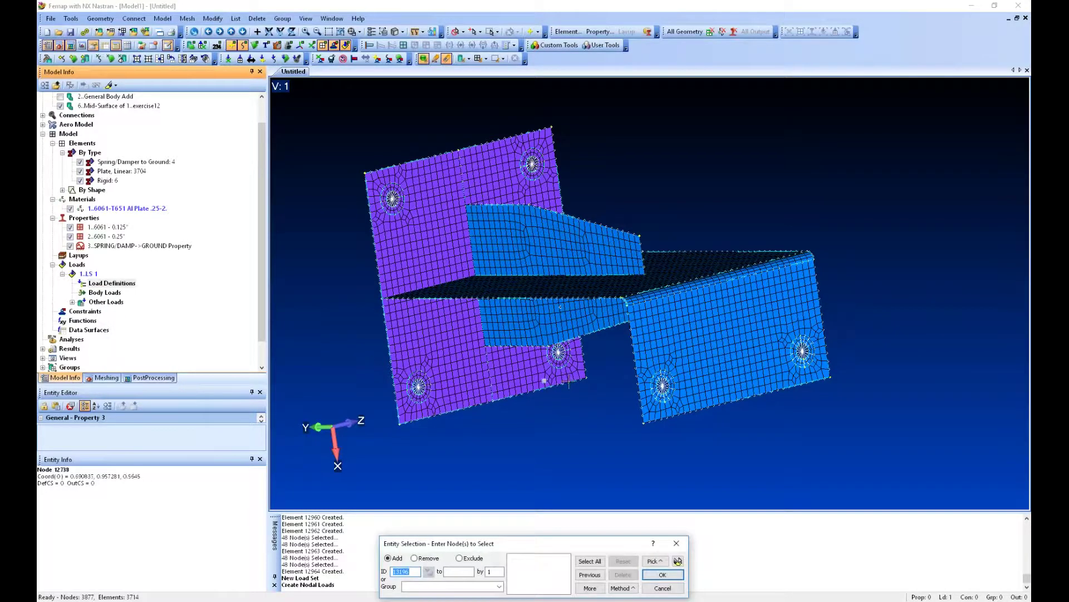
left_click(803, 351)
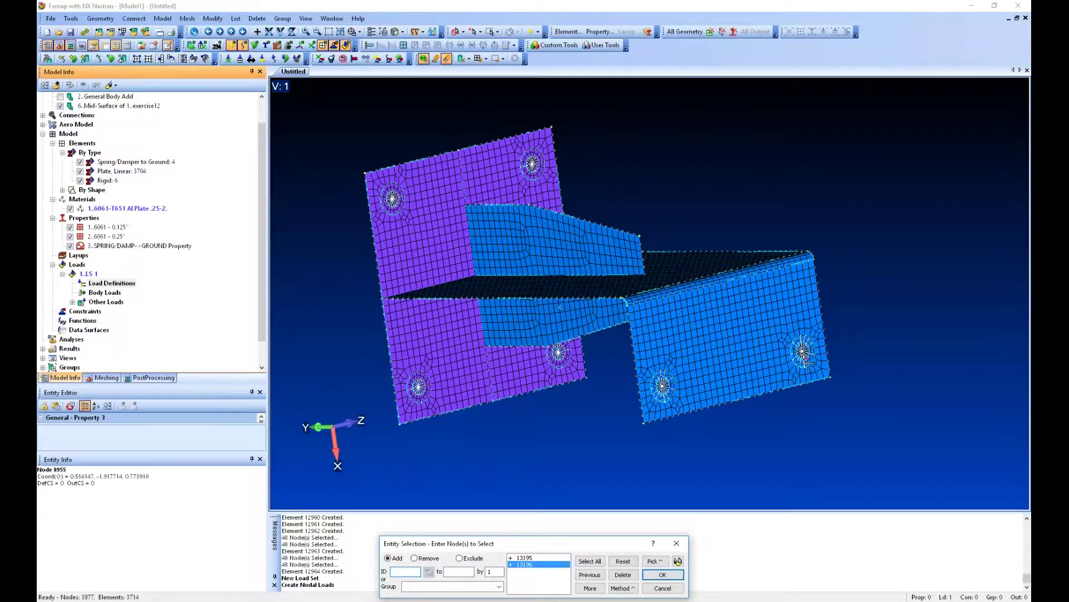
left_click(678, 561)
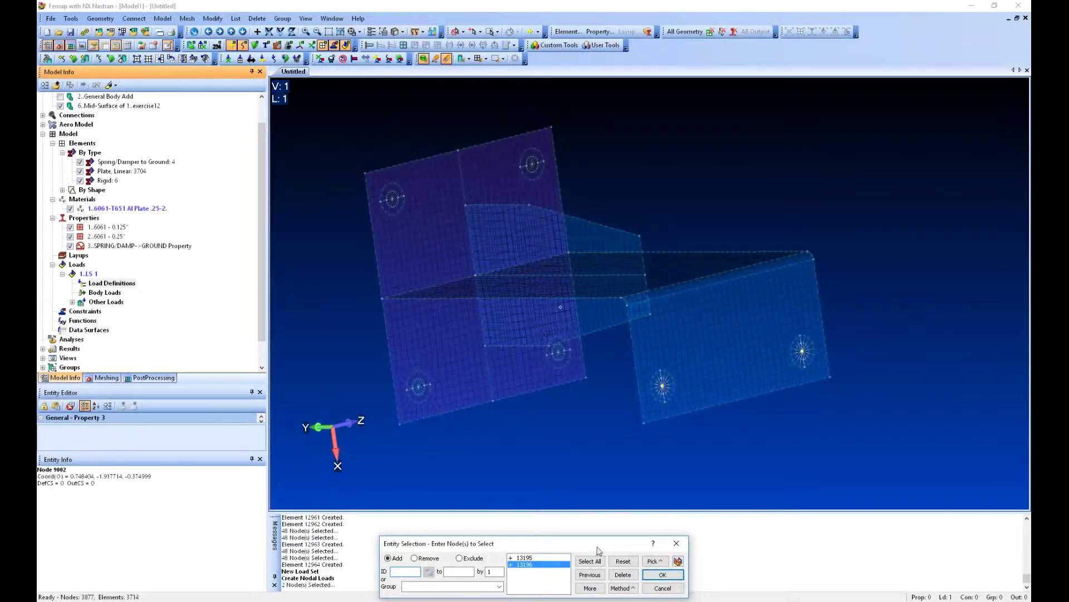
left_click_drag(599, 550, 636, 469)
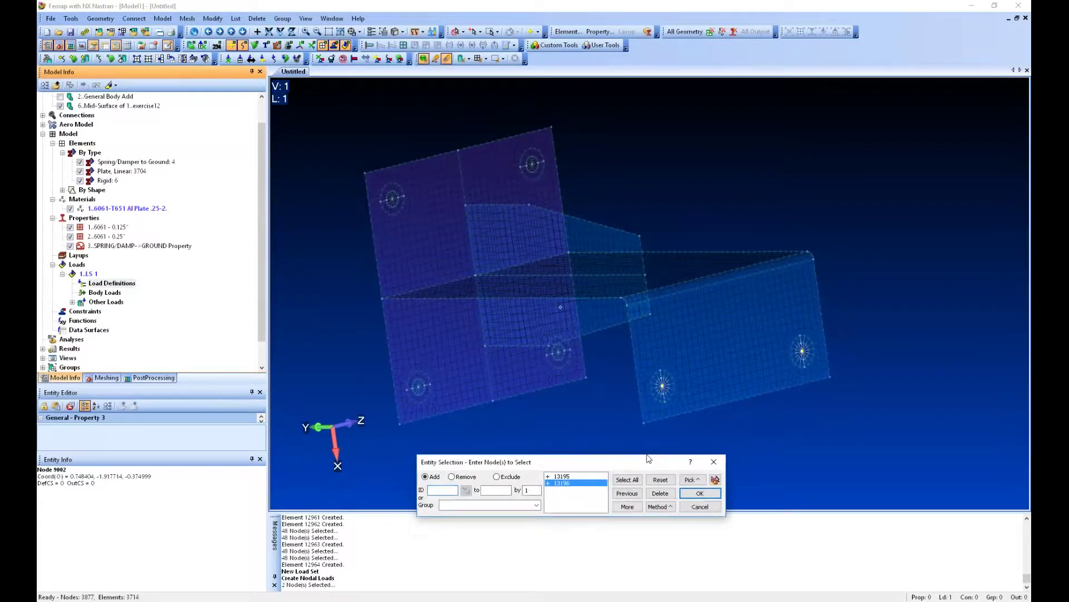
left_click(713, 495)
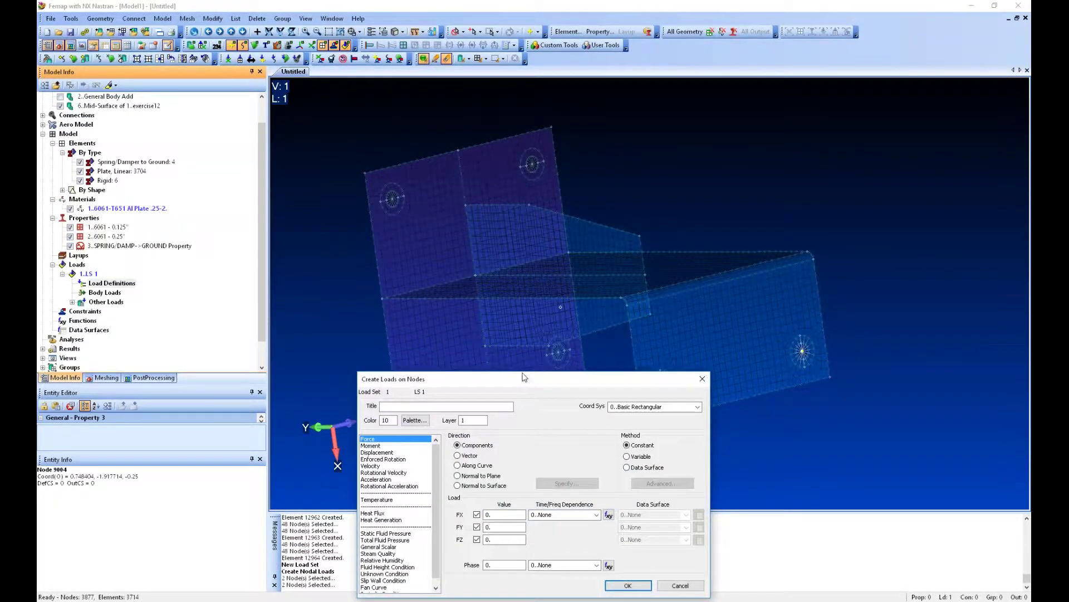
Step: Enter force components FX 15 and FY 5 on nodes 13195 and 13196 and create the loads
left_click_drag(524, 377, 571, 277)
key("Tab")
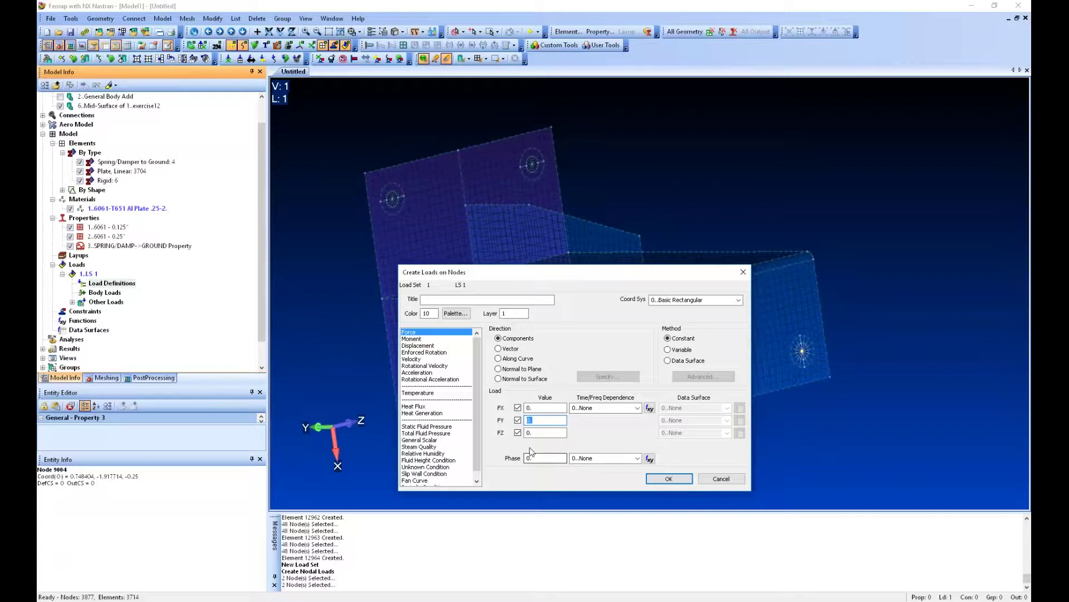
type("10")
key("shift+Tab")
key("Tab")
type("5")
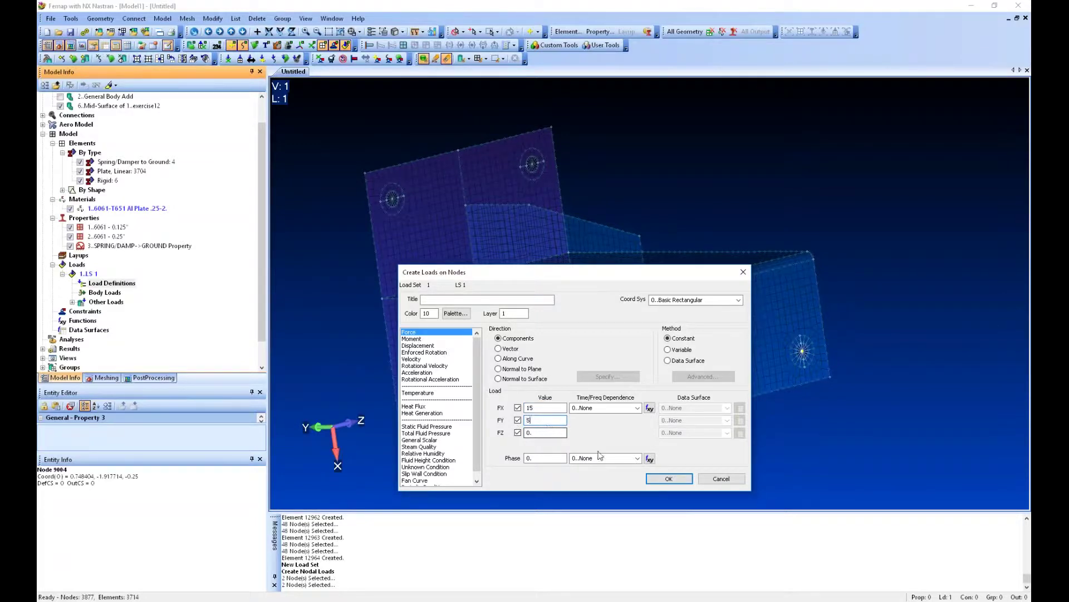
left_click(658, 480)
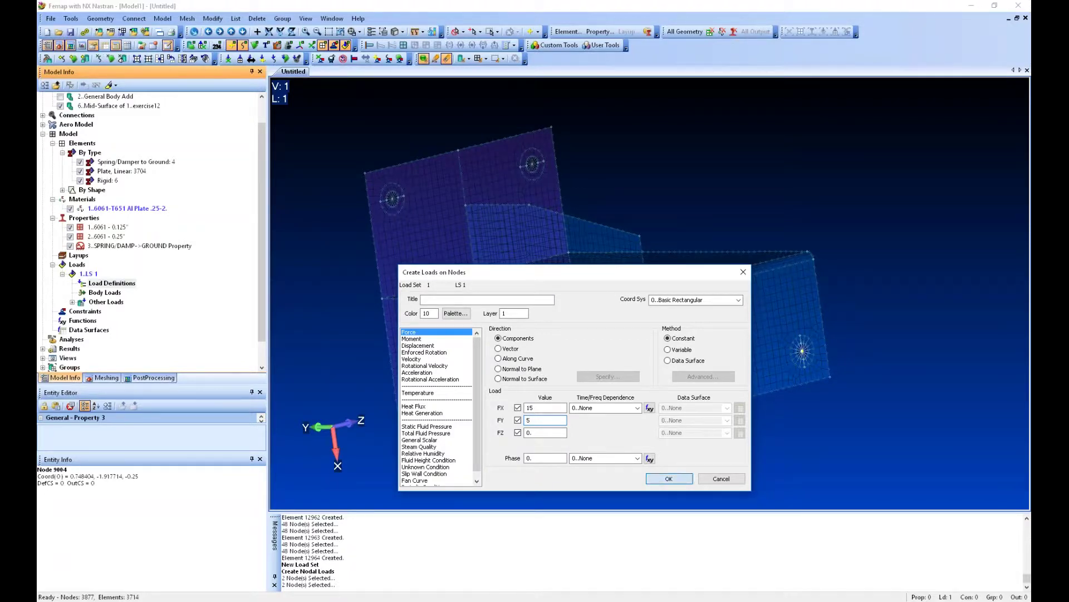